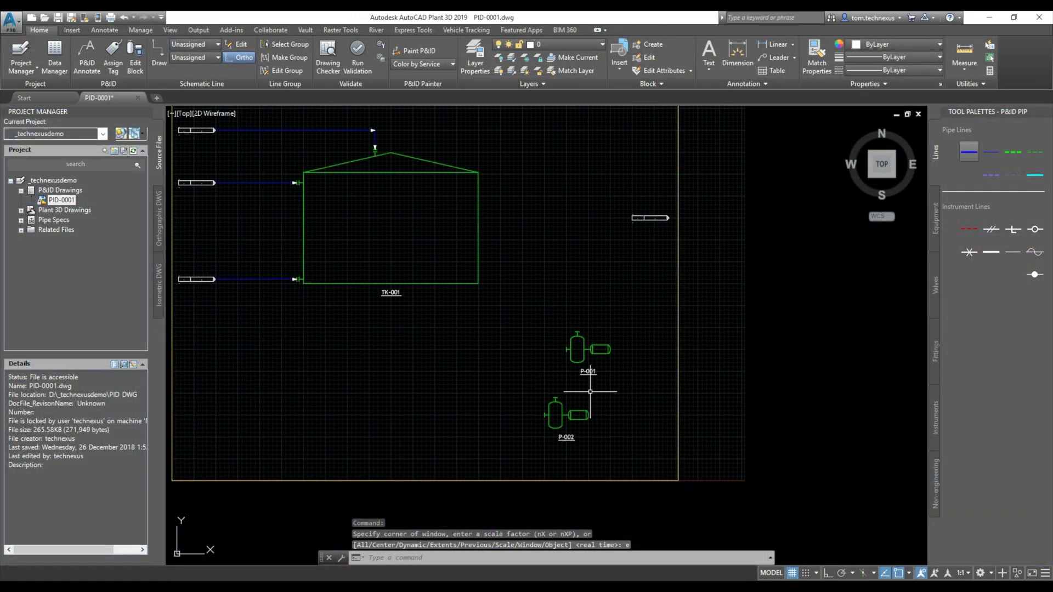
- Open 1-2-3.dwg from Project Manager so the empty model shows in the Top Realistic viewport
{"action": "scroll", "coordinate": [599, 352], "scroll_direction": "up", "scroll_amount": 3}
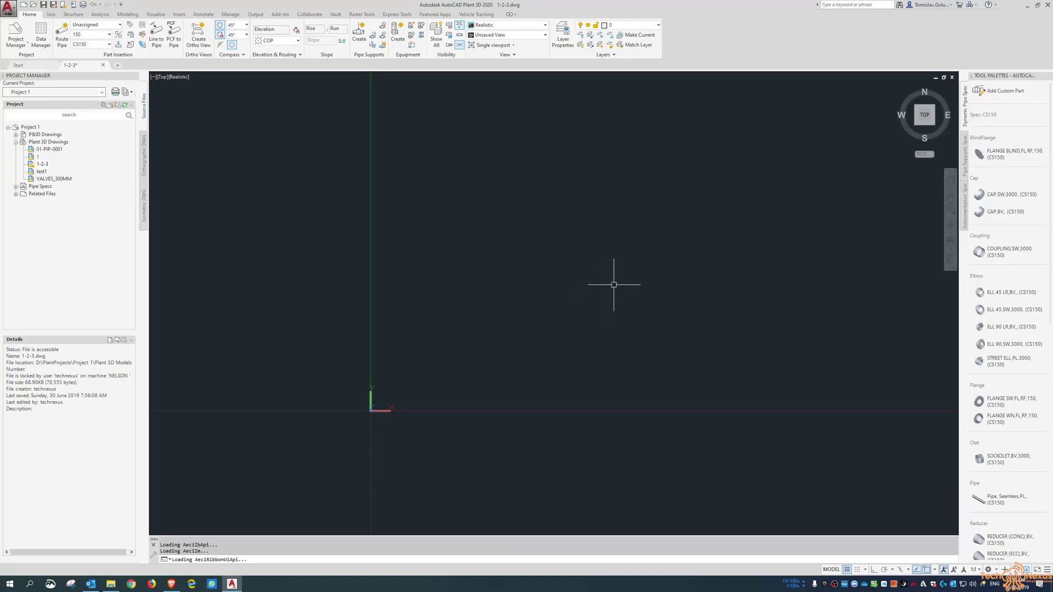
{"action": "middle_click_drag", "start_coordinate": [614, 285], "coordinate": [561, 323]}
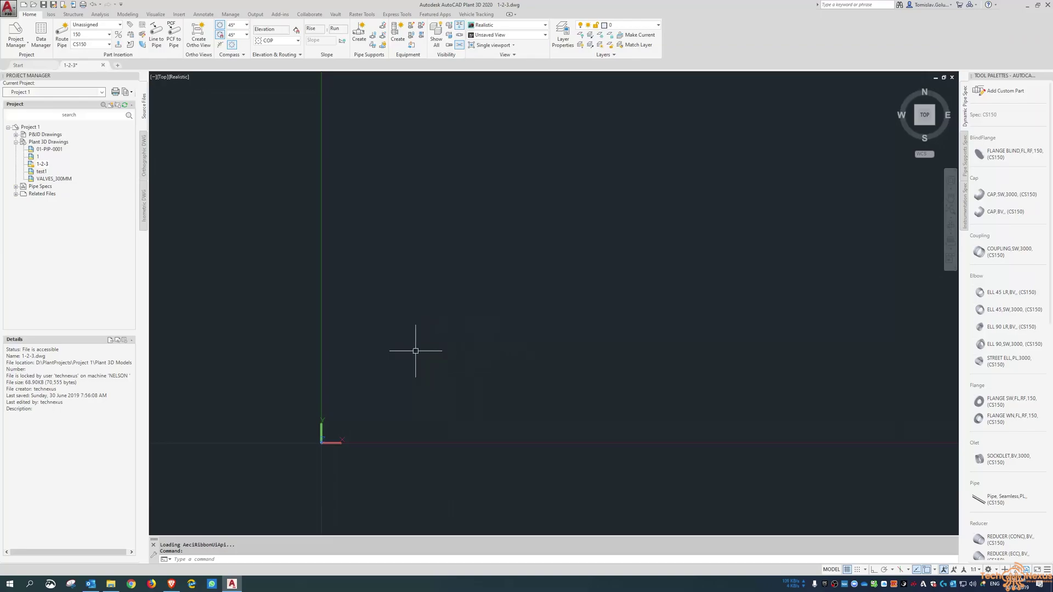
{"action": "scroll", "coordinate": [422, 353], "scroll_direction": "down", "scroll_amount": 2}
{"action": "middle_click_drag", "start_coordinate": [501, 392], "coordinate": [501, 301], "text": "shift"}
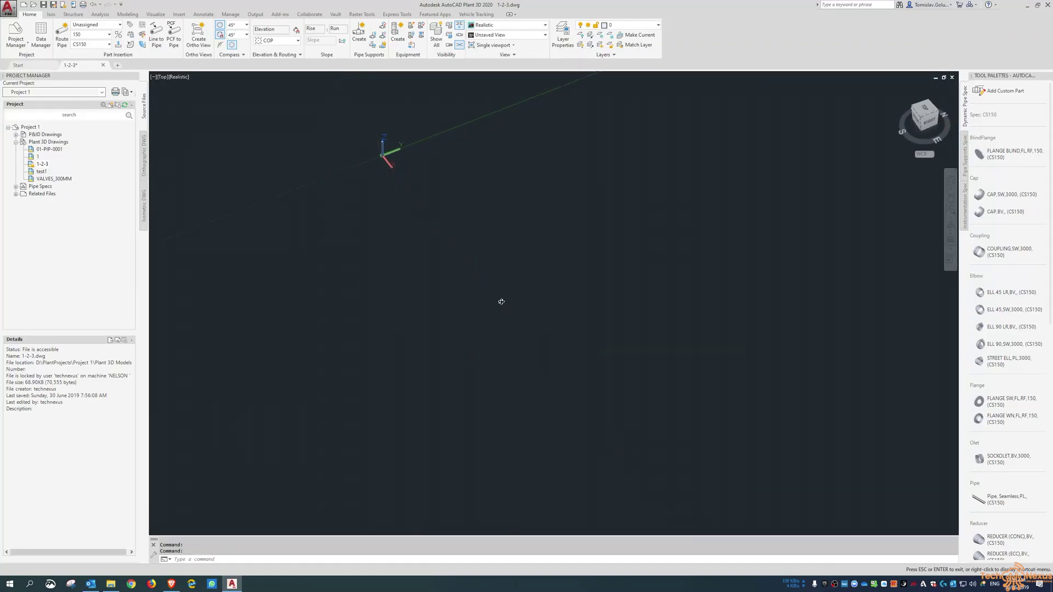
{"action": "middle_click_drag", "start_coordinate": [531, 233], "coordinate": [477, 331]}
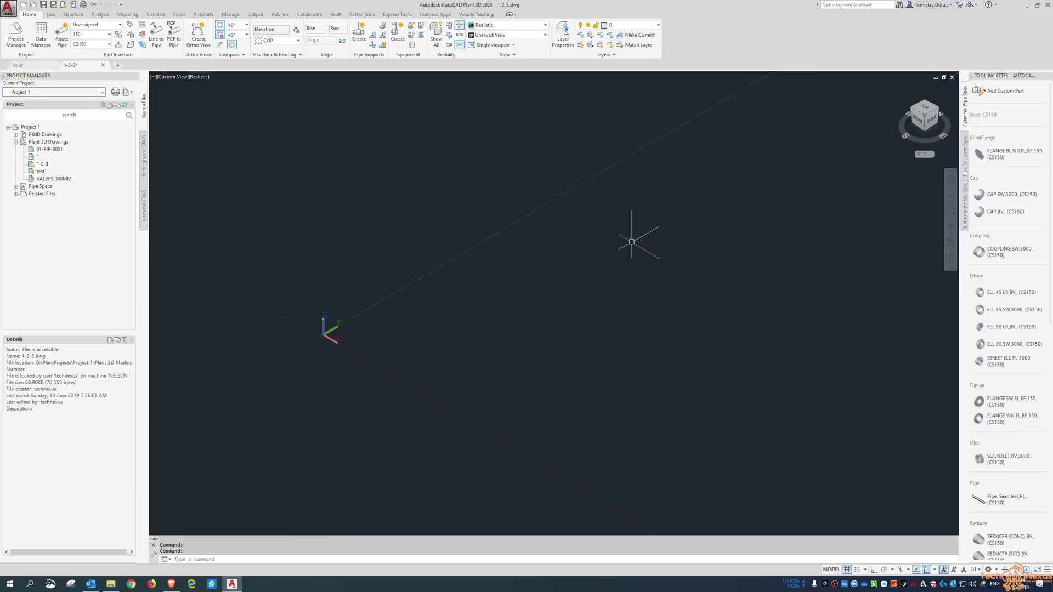
{"action": "left_click_drag", "start_coordinate": [924, 108], "coordinate": [927, 112]}
{"action": "left_click", "coordinate": [927, 112]}
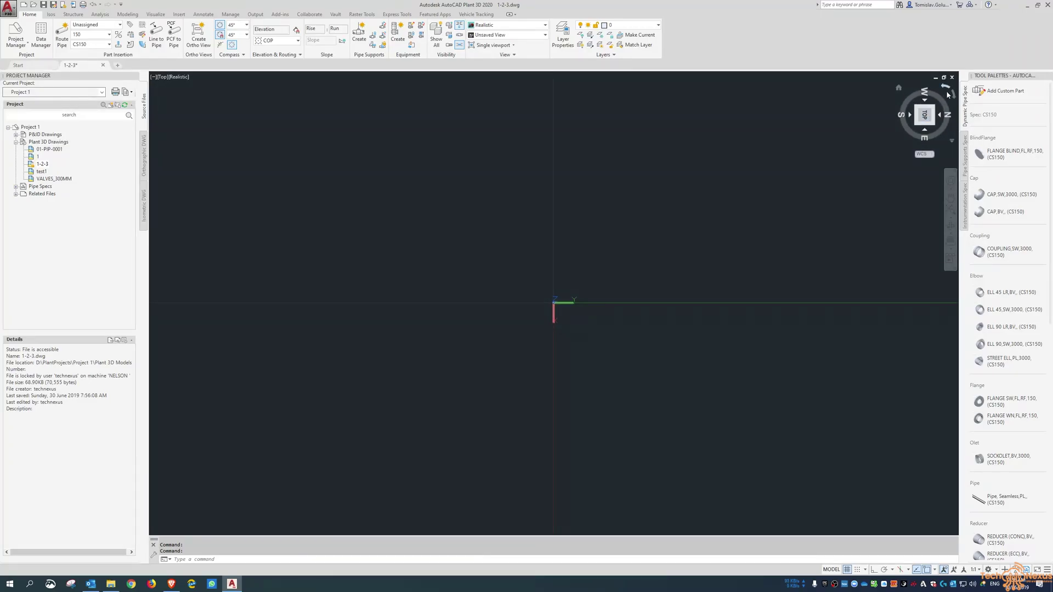
{"action": "scroll", "coordinate": [617, 308], "scroll_direction": "up", "scroll_amount": 2}
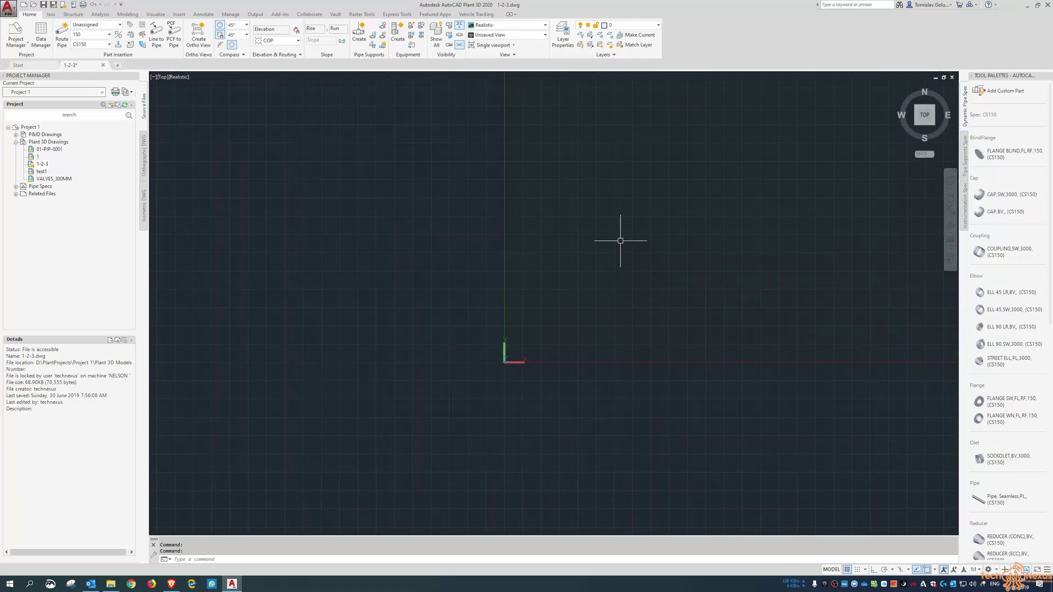
{"action": "middle_click_drag", "start_coordinate": [620, 238], "coordinate": [533, 325]}
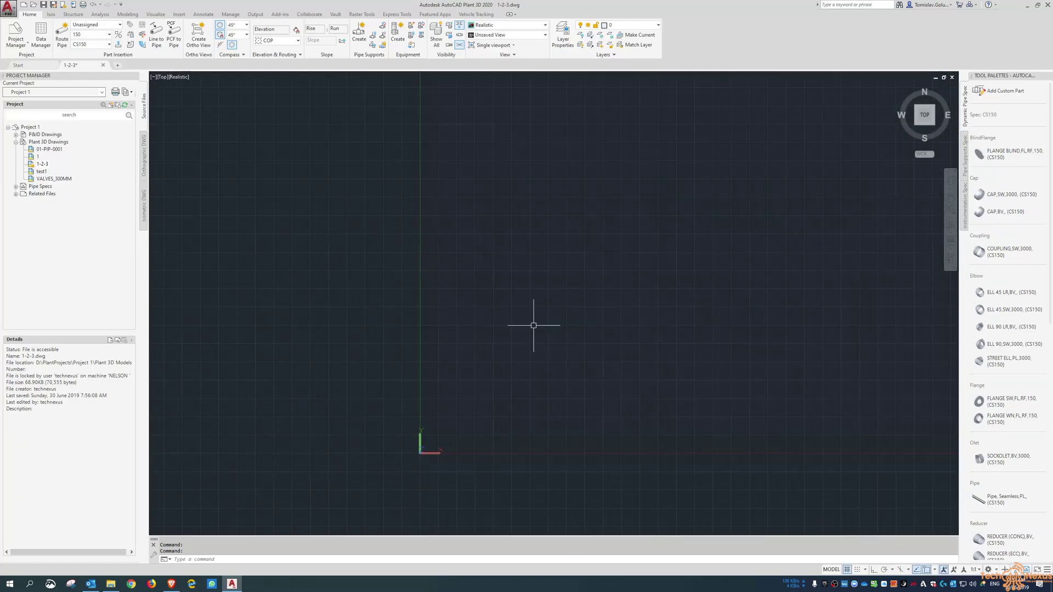
- Route a vertical CS150 pipe between two picked points
{"action": "left_click", "coordinate": [62, 34]}
{"action": "left_click", "coordinate": [484, 428]}
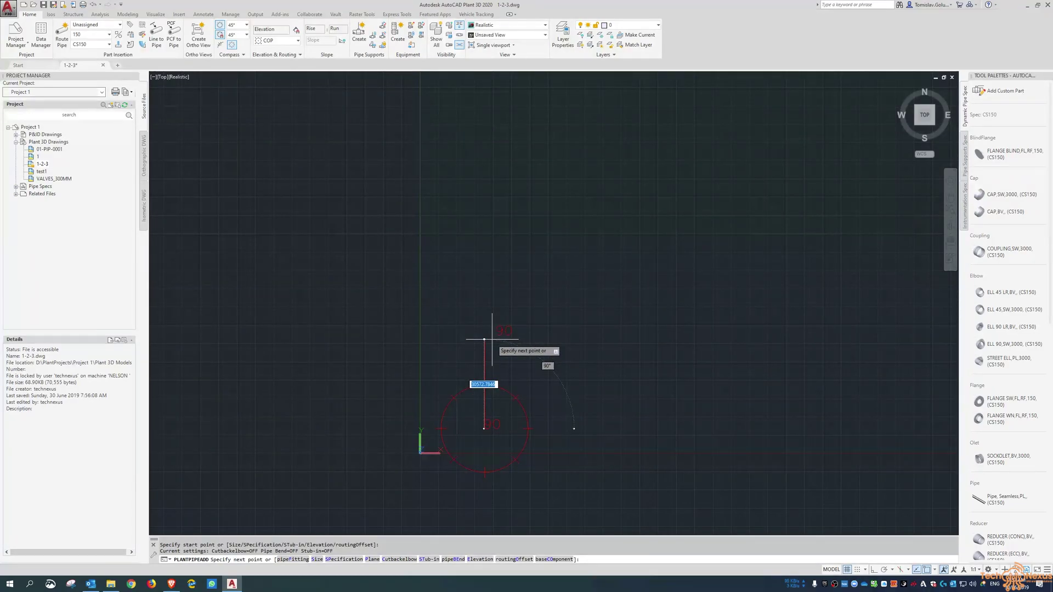
{"action": "scroll", "coordinate": [483, 362], "scroll_direction": "up", "scroll_amount": 3}
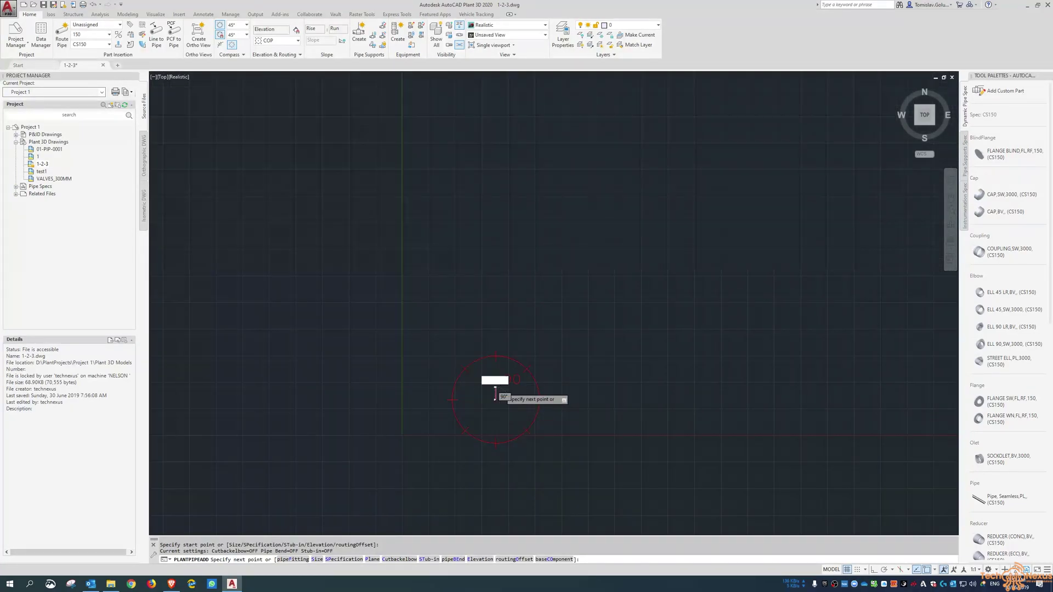
{"action": "scroll", "coordinate": [496, 392], "scroll_direction": "up", "scroll_amount": 4}
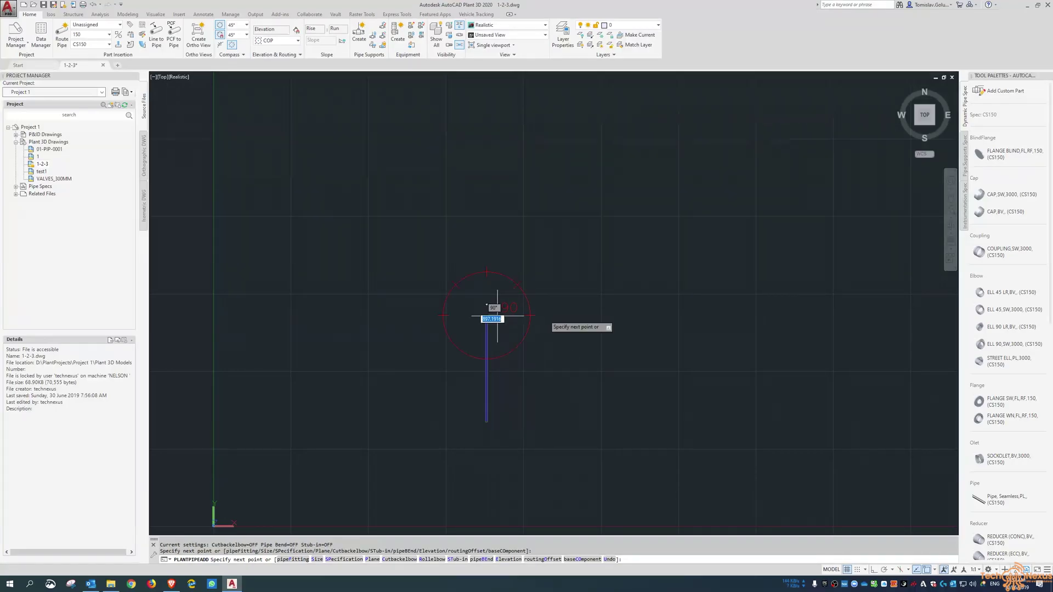
{"action": "left_click", "coordinate": [497, 317]}
{"action": "scroll", "coordinate": [508, 365], "scroll_direction": "up", "scroll_amount": 2}
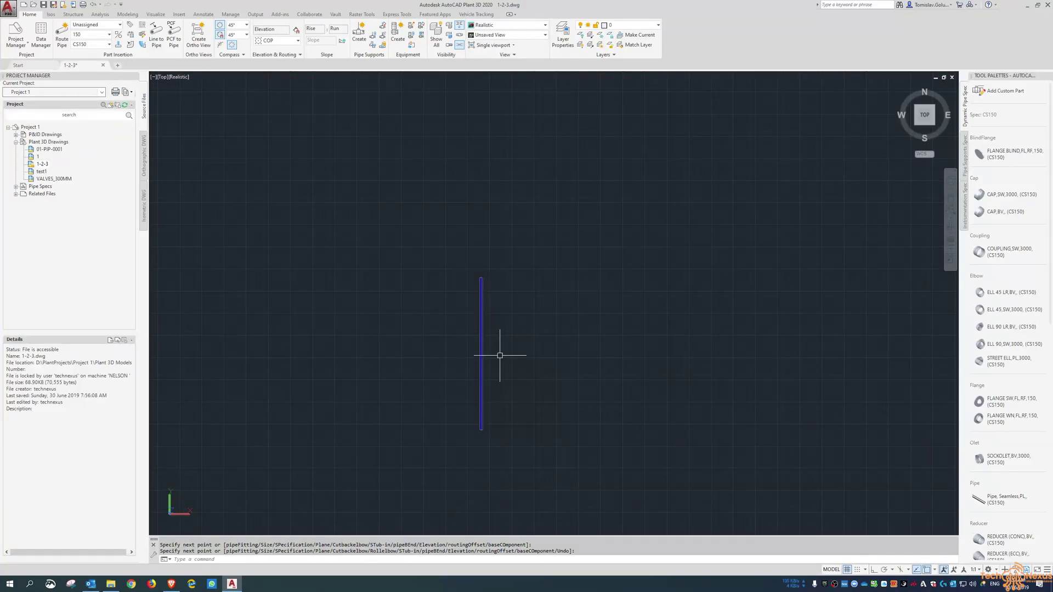
{"action": "key", "text": "Return"}
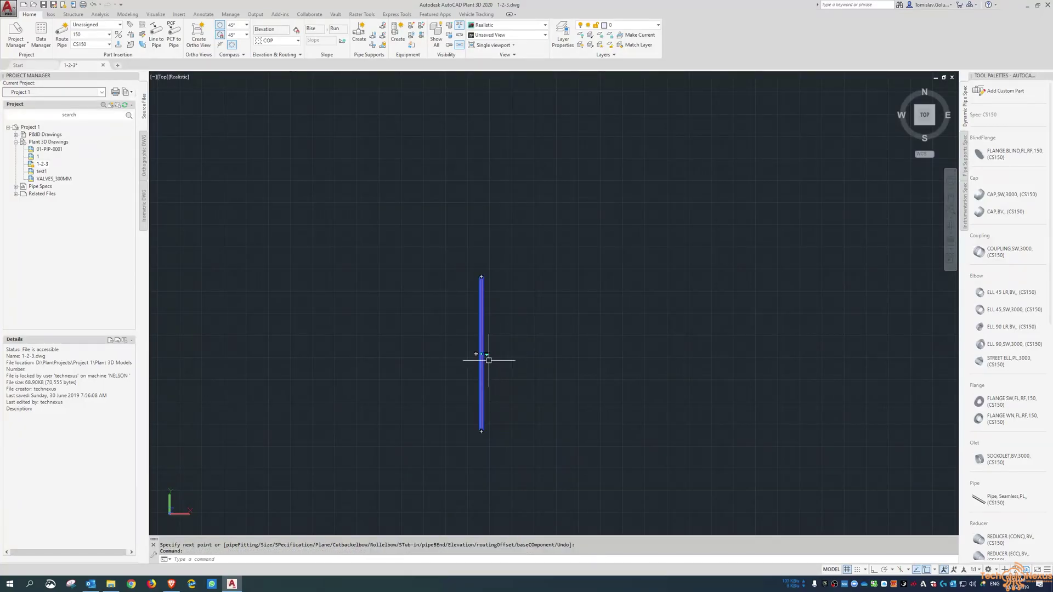
- Route a branch pipe left from the vertical pipe's midpoint to form a tee
{"action": "left_click", "coordinate": [486, 354]}
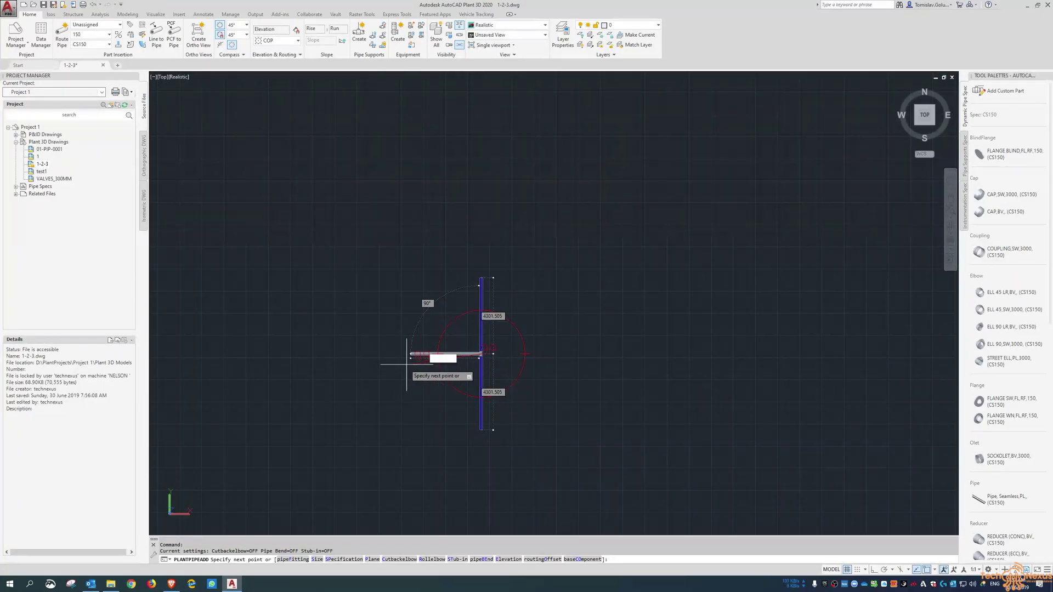
{"action": "left_click", "coordinate": [390, 353]}
{"action": "scroll", "coordinate": [426, 417], "scroll_direction": "up", "scroll_amount": 3}
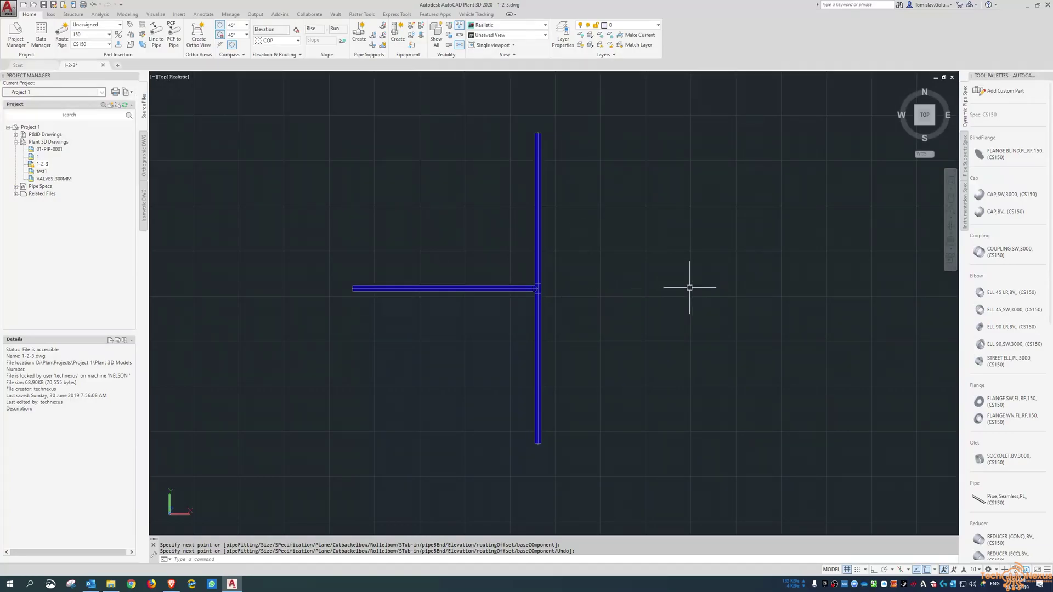
{"action": "key", "text": "Escape"}
{"action": "middle_click_drag", "start_coordinate": [684, 303], "coordinate": [601, 444], "text": "shift"}
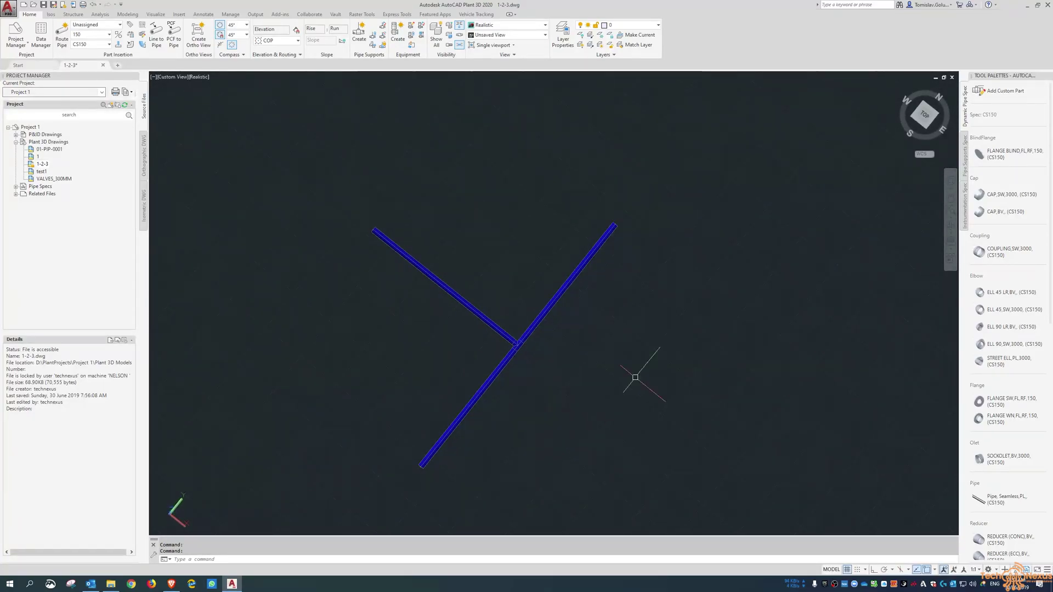
{"action": "left_click", "coordinate": [923, 117]}
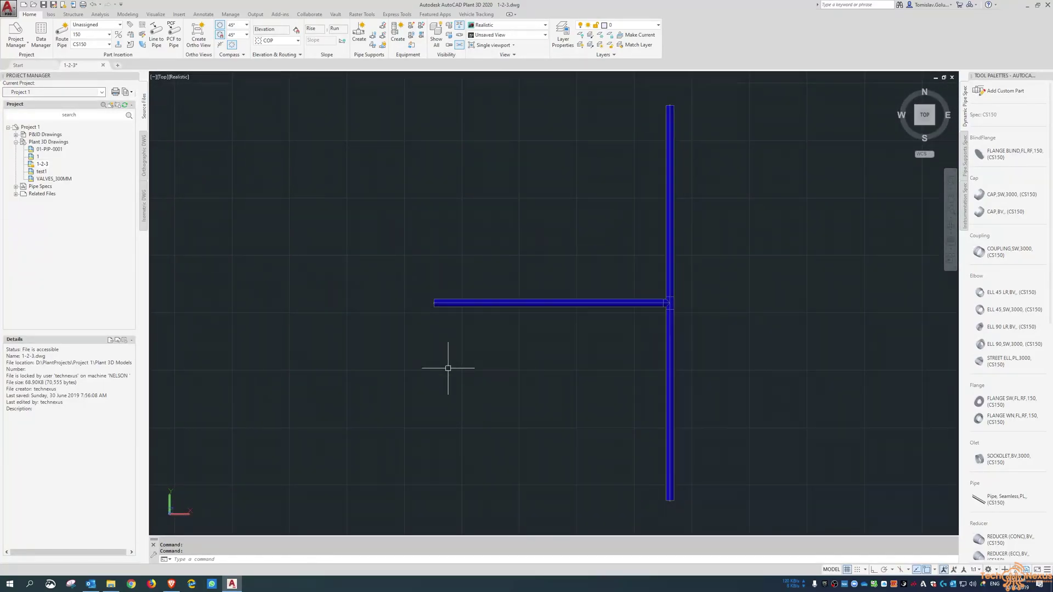
- Create a Quick Iso of the T pipes and open the resulting UserDefinedLine isometric
{"action": "left_click", "coordinate": [51, 14]}
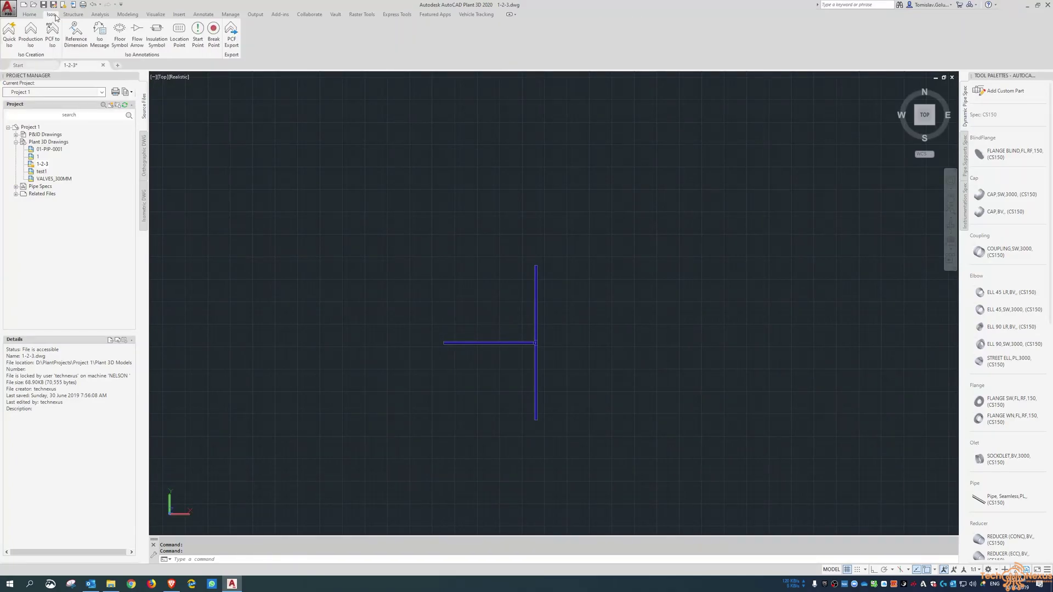
{"action": "left_click", "coordinate": [9, 33]}
{"action": "left_click_drag", "start_coordinate": [557, 323], "coordinate": [488, 375]}
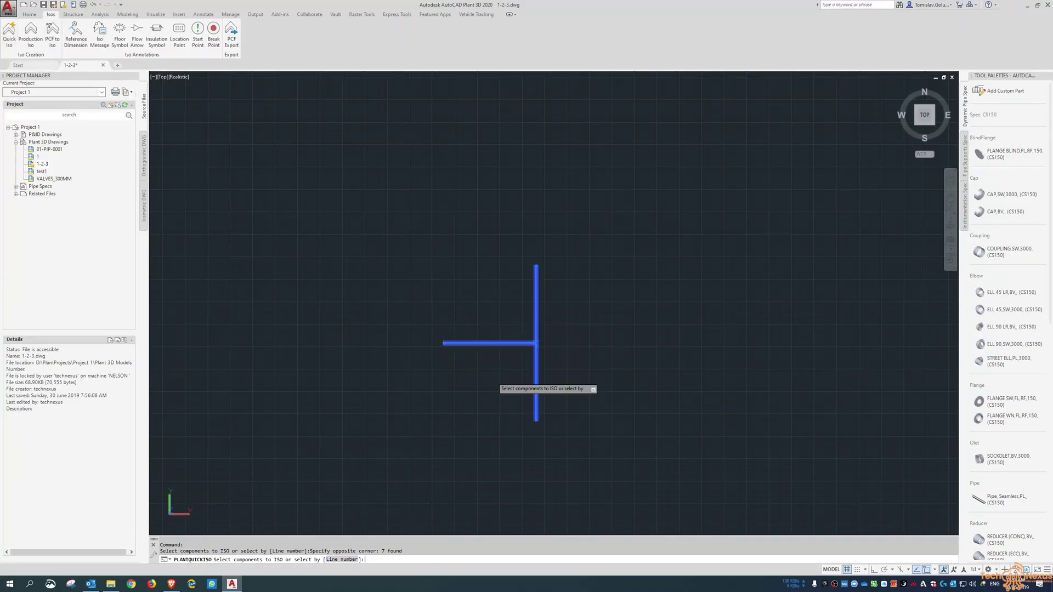
{"action": "key", "text": "Return"}
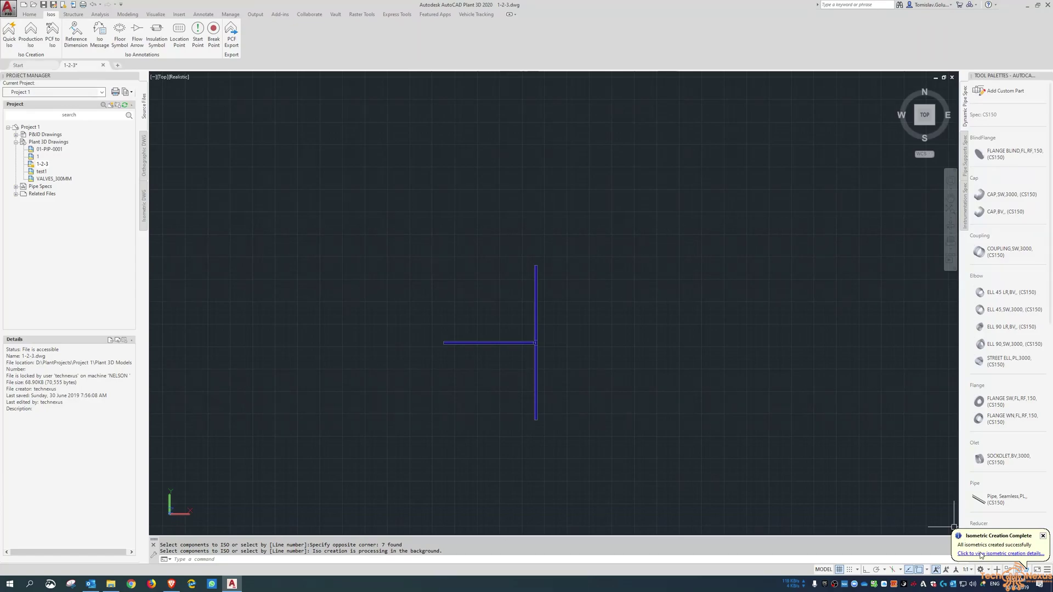
{"action": "left_click", "coordinate": [981, 554]}
{"action": "left_click", "coordinate": [290, 194]}
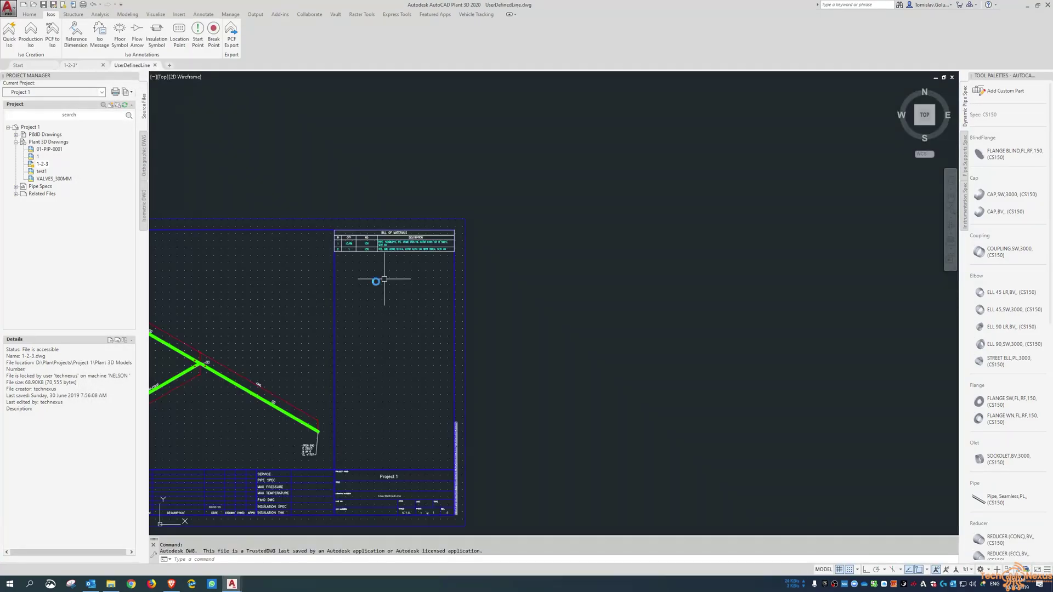
- Zoom to the full UserDefinedLine iso sheet, then close it without saving
{"action": "middle_click", "coordinate": [384, 279]}
{"action": "middle_click", "coordinate": [384, 279]}
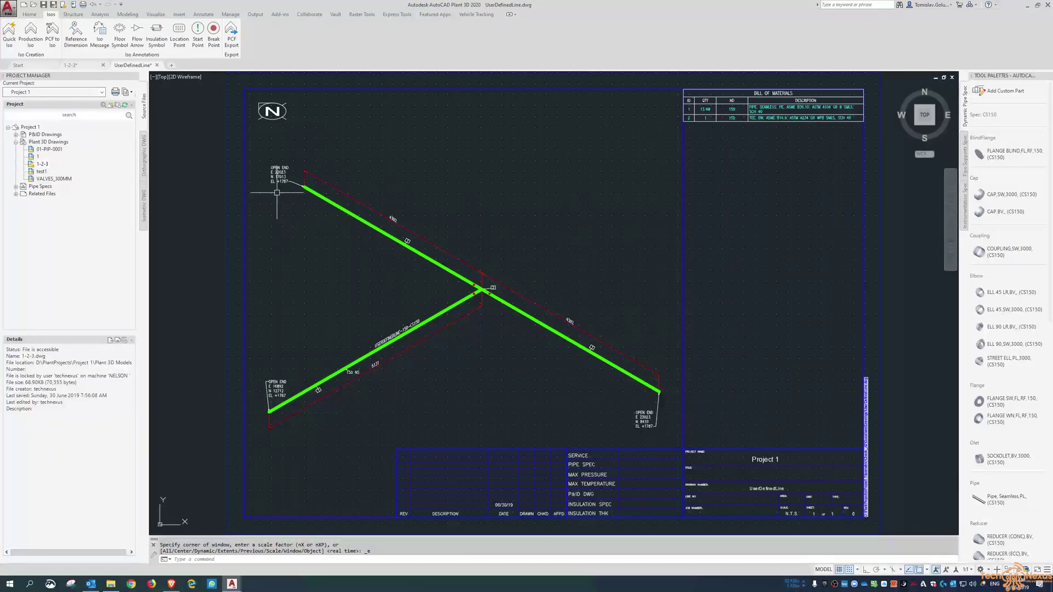
{"action": "left_click", "coordinate": [157, 66]}
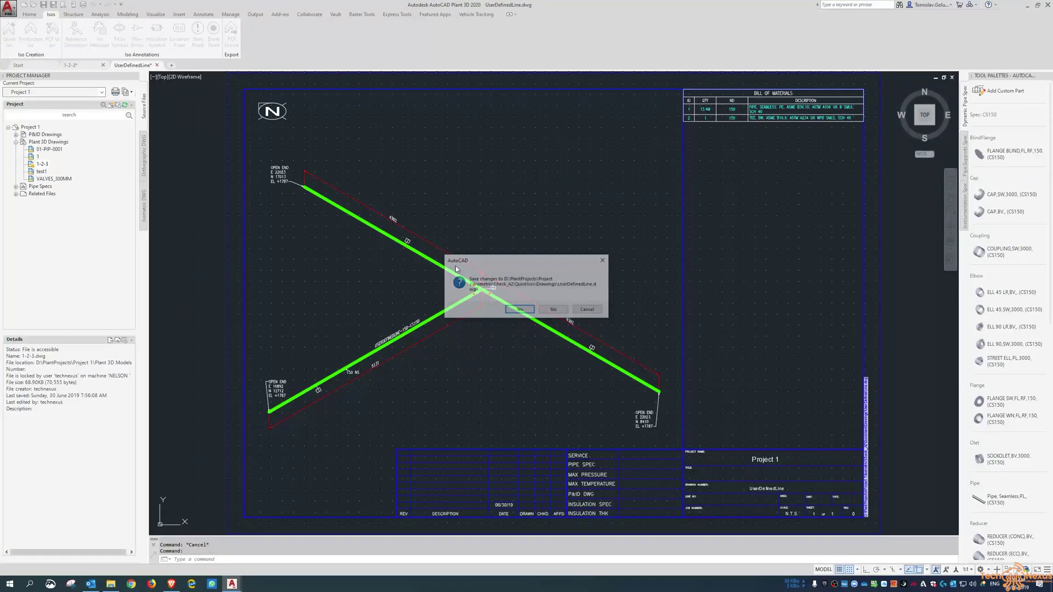
{"action": "left_click", "coordinate": [549, 308]}
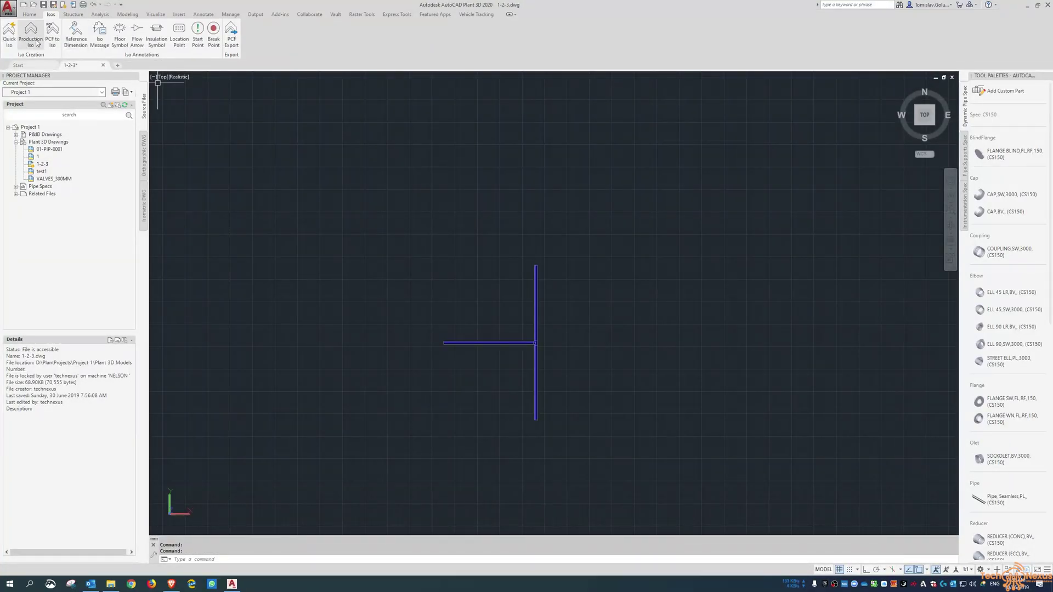
- Route a separate diagonal pipe running toward the upper right beside the tee
{"action": "left_click", "coordinate": [29, 14]}
{"action": "left_click", "coordinate": [62, 38]}
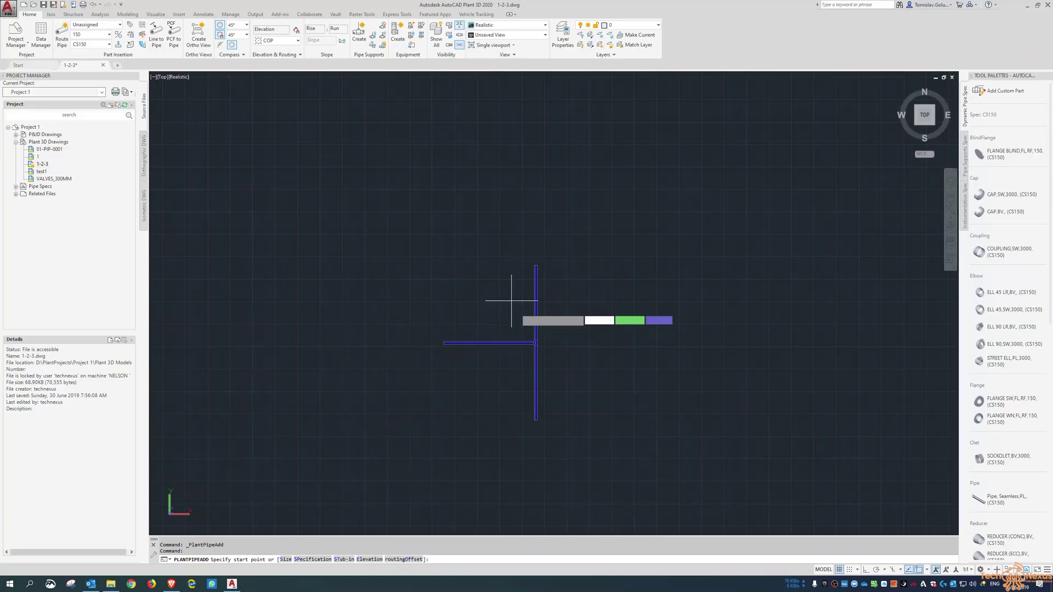
{"action": "left_click", "coordinate": [584, 389]}
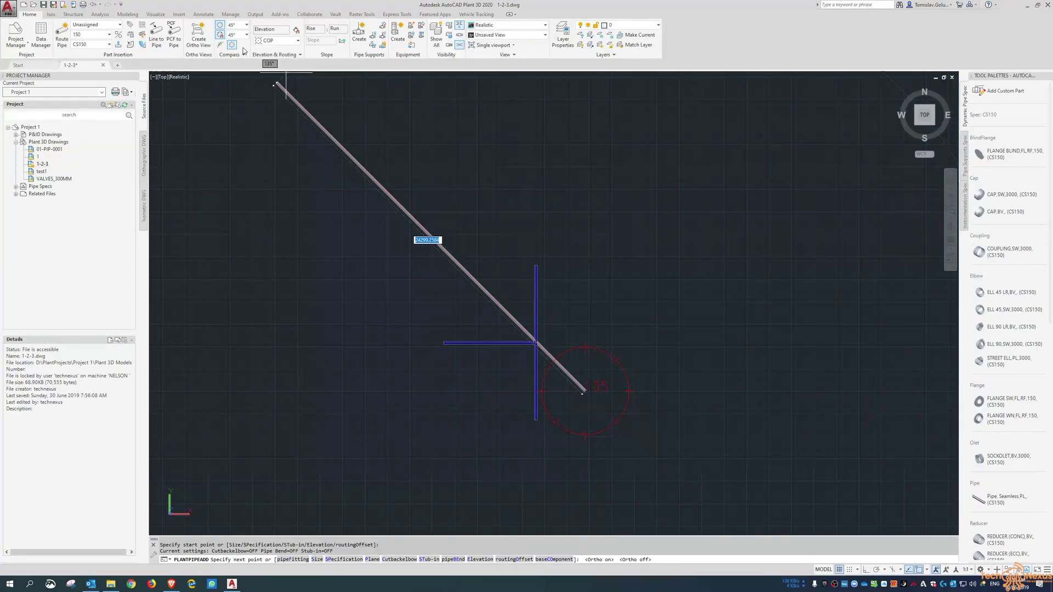
{"action": "left_click", "coordinate": [680, 307]}
{"action": "key", "text": "Return"}
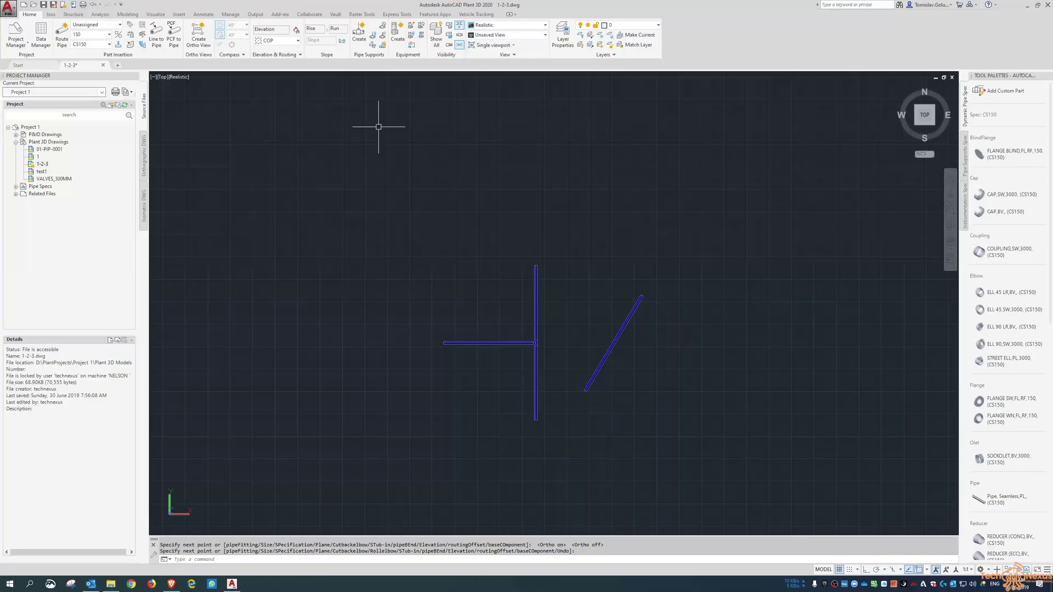
- Generate a Quick Iso of the diagonal pipe
{"action": "left_click", "coordinate": [51, 15]}
{"action": "left_click", "coordinate": [10, 32]}
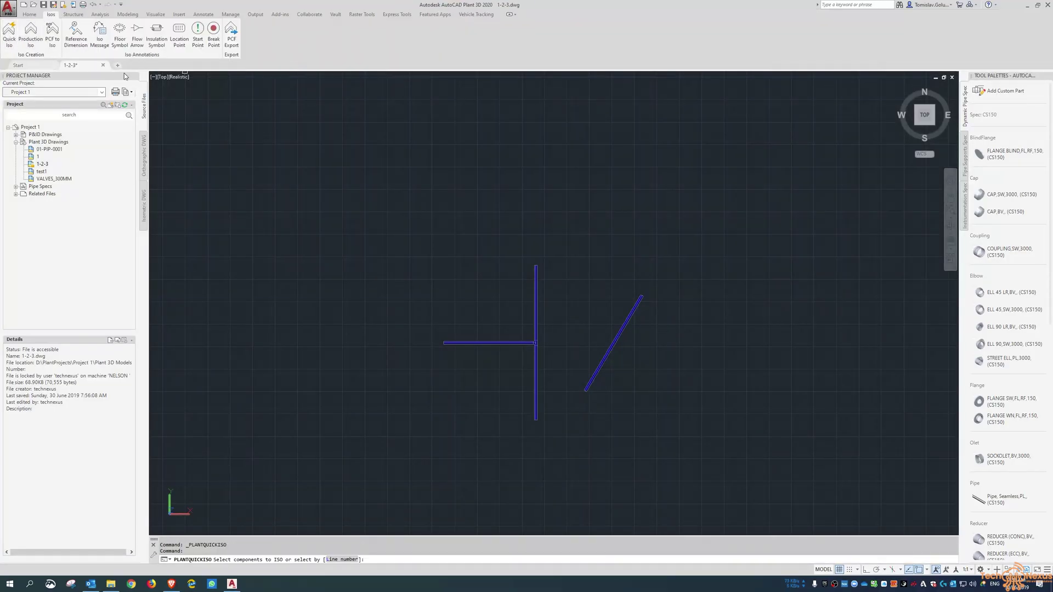
{"action": "left_click", "coordinate": [646, 334]}
{"action": "left_click", "coordinate": [590, 308]}
{"action": "key", "text": "Return"}
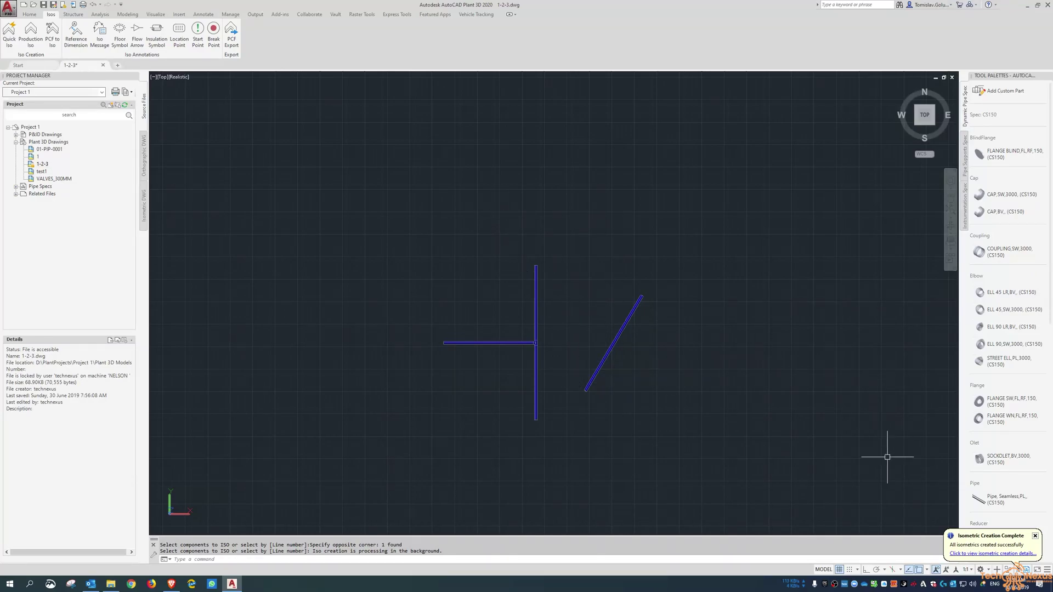
{"action": "left_click", "coordinate": [975, 554]}
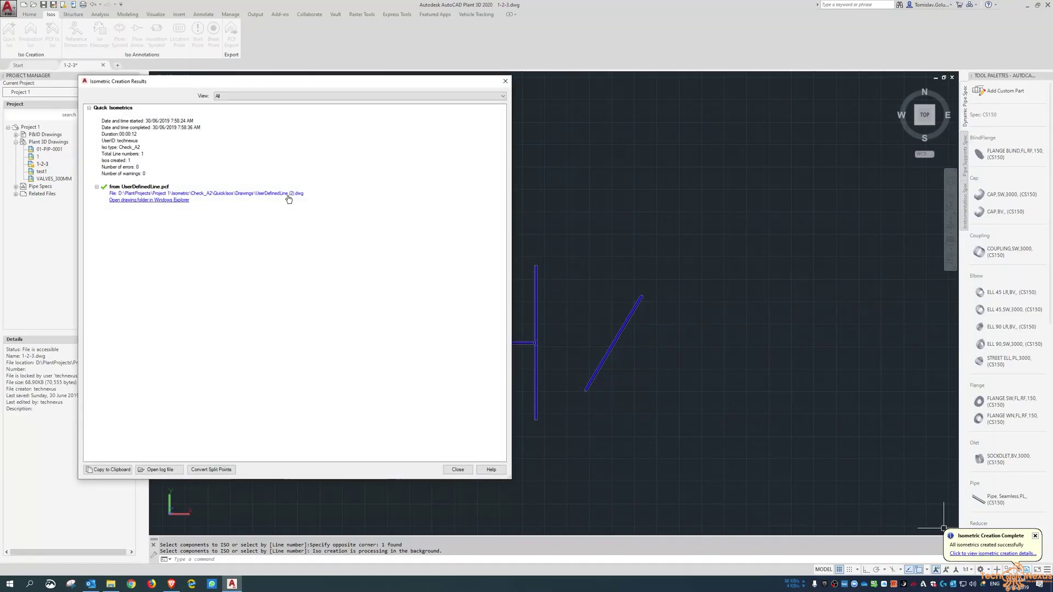
{"action": "left_click", "coordinate": [288, 195]}
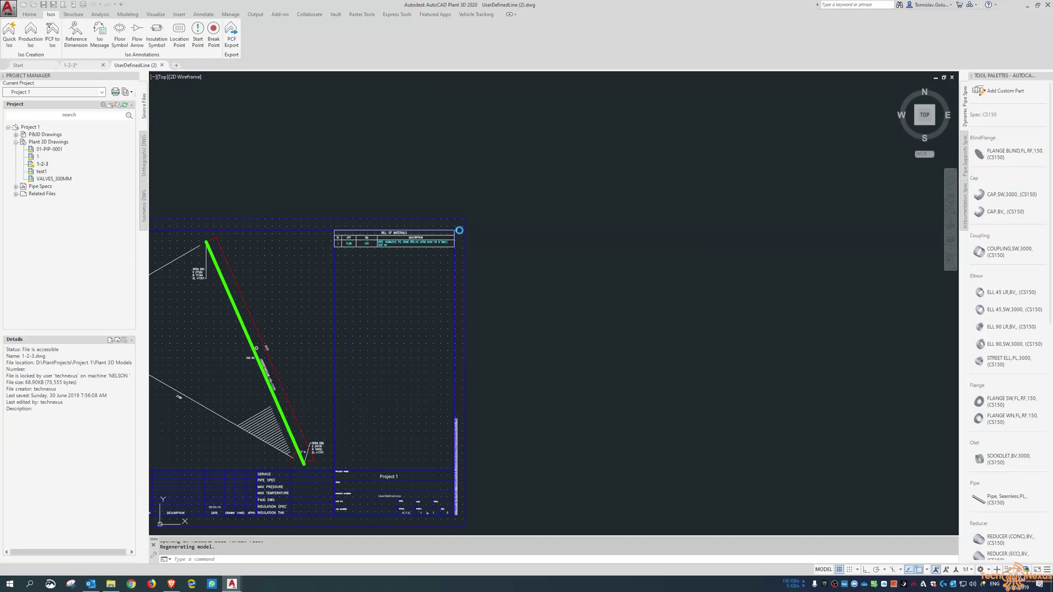
{"action": "middle_click", "coordinate": [459, 231]}
{"action": "middle_click", "coordinate": [459, 231]}
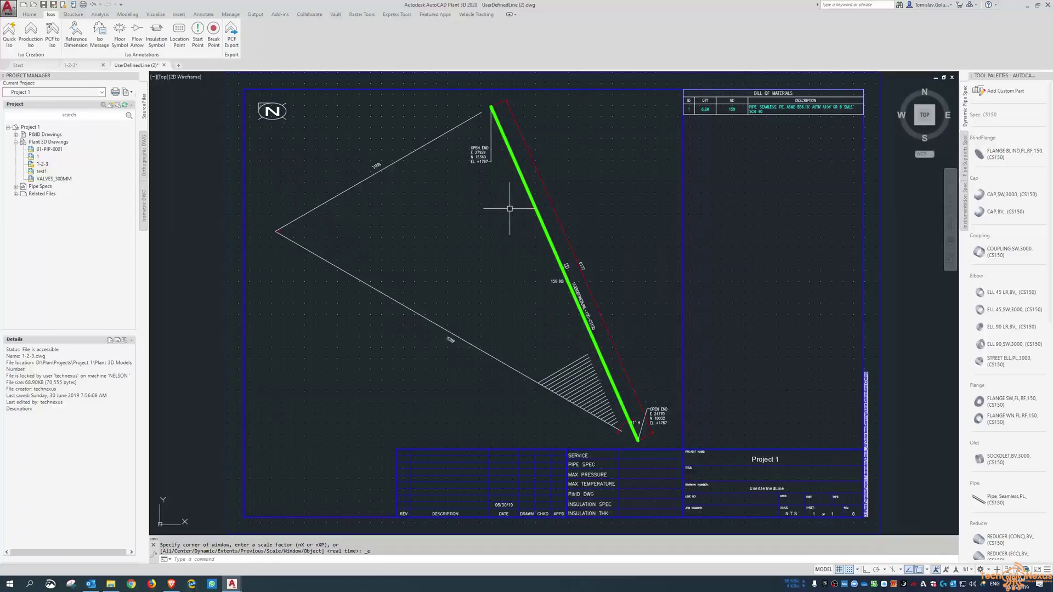
{"action": "left_click", "coordinate": [164, 65]}
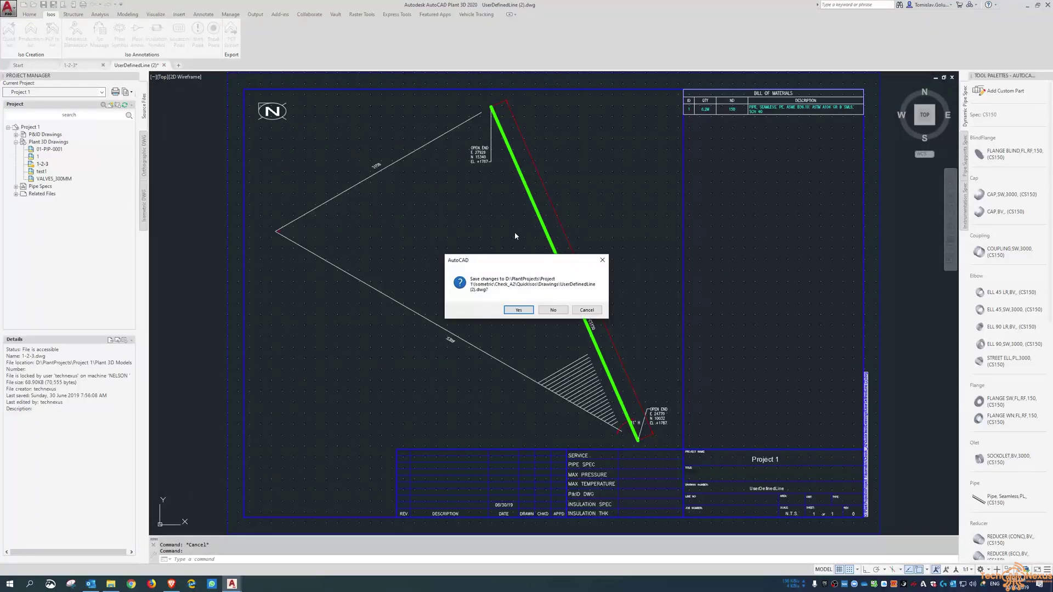
{"action": "left_click", "coordinate": [553, 310]}
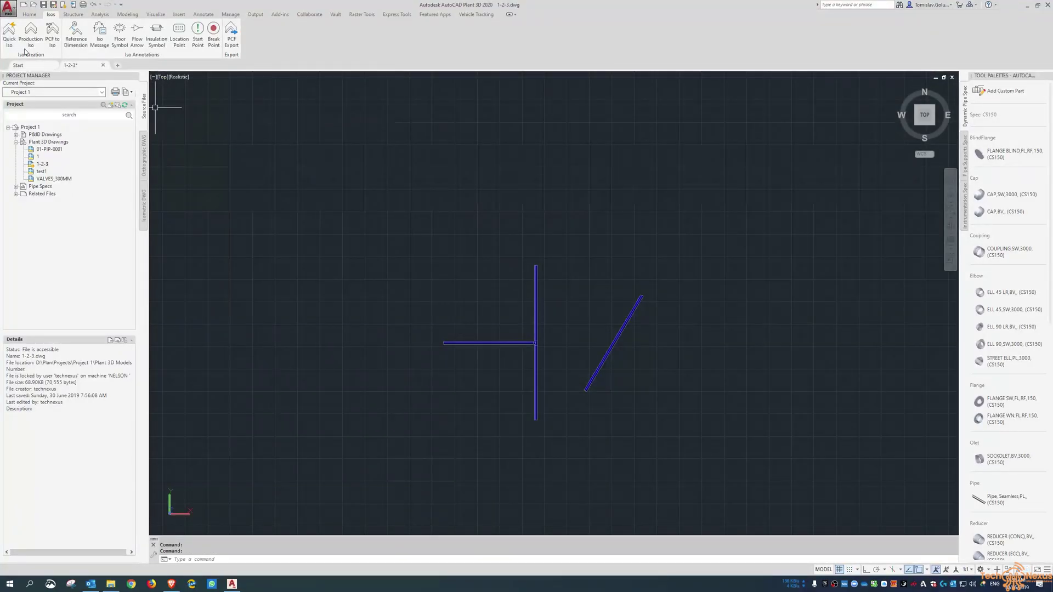
{"action": "left_click", "coordinate": [9, 44]}
{"action": "left_click", "coordinate": [705, 350]}
{"action": "left_click", "coordinate": [596, 292]}
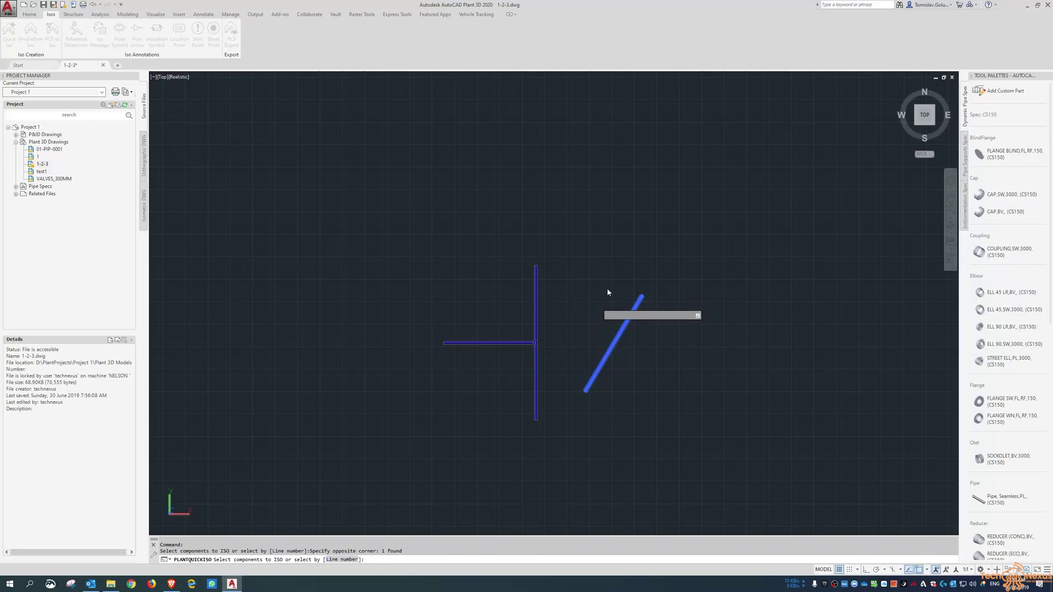
{"action": "key", "text": "Return"}
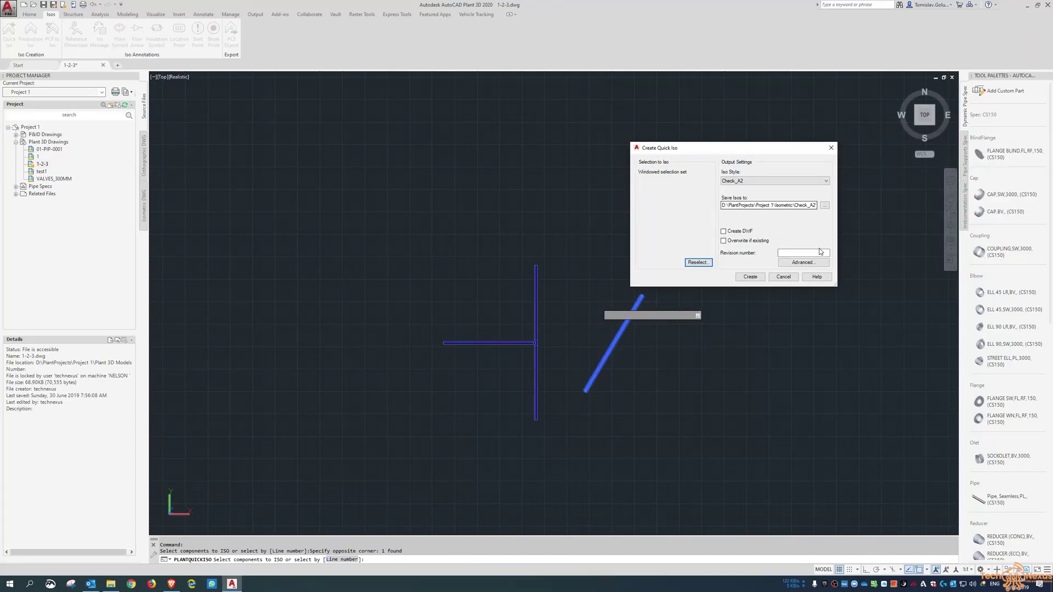
{"action": "left_click", "coordinate": [800, 263]}
{"action": "left_click_drag", "start_coordinate": [274, 133], "coordinate": [471, 144]}
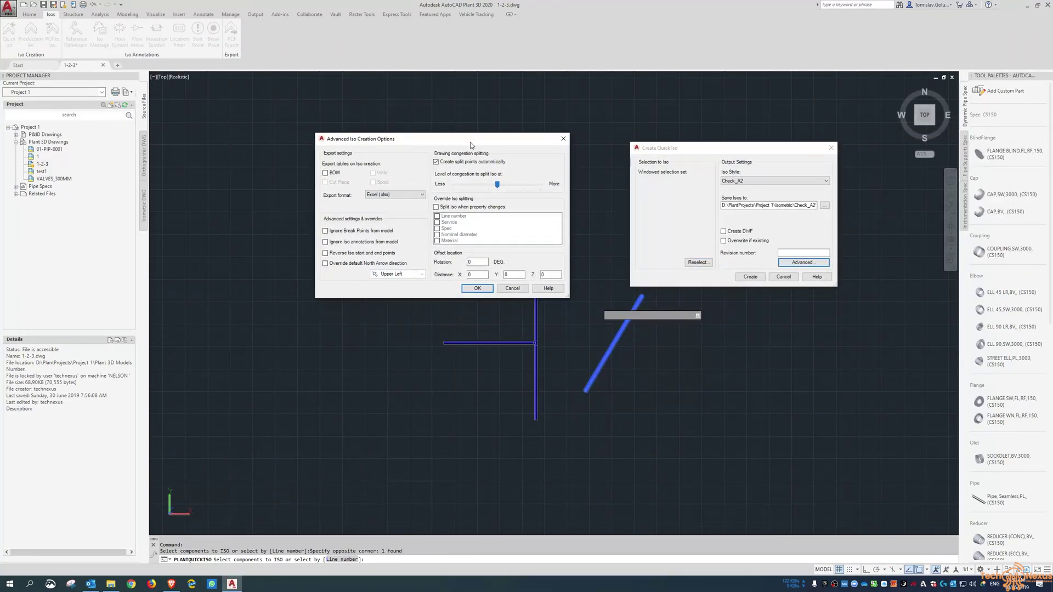
{"action": "left_click", "coordinate": [477, 262]}
{"action": "left_click", "coordinate": [554, 276]}
{"action": "left_click", "coordinate": [478, 262]}
{"action": "left_click", "coordinate": [513, 288]}
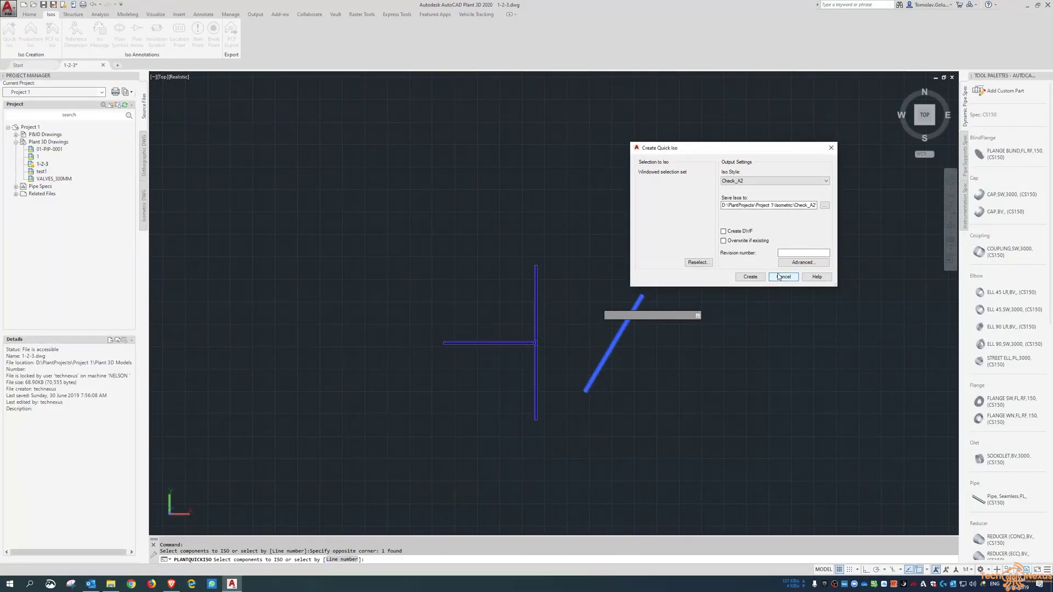
{"action": "left_click", "coordinate": [780, 277]}
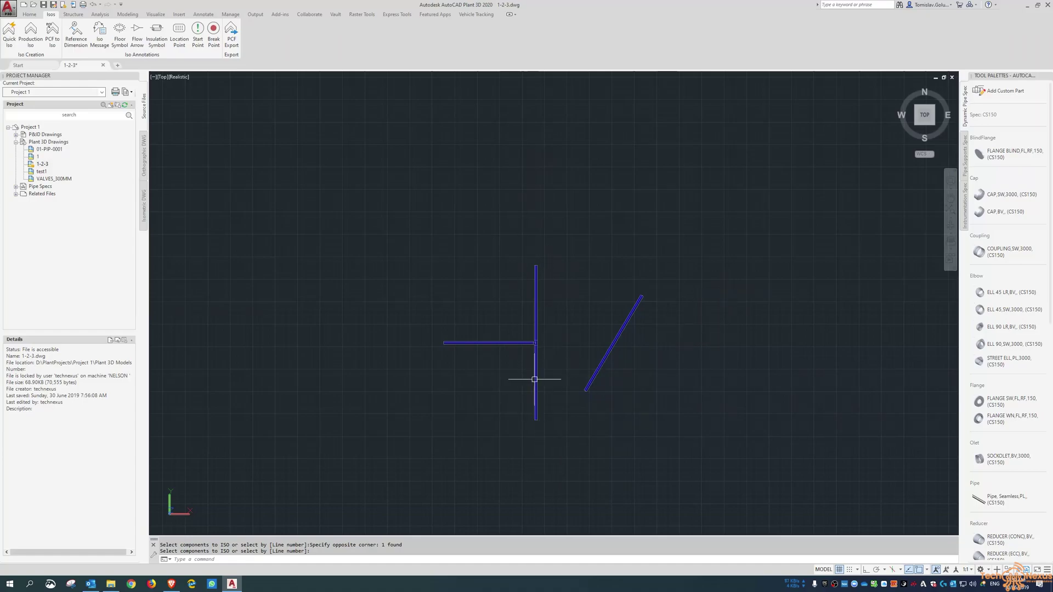
- Erase the diagonal pipe with E, leaving only the tee, and orbit into 3D
{"action": "scroll", "coordinate": [534, 379], "scroll_direction": "down", "scroll_amount": 2}
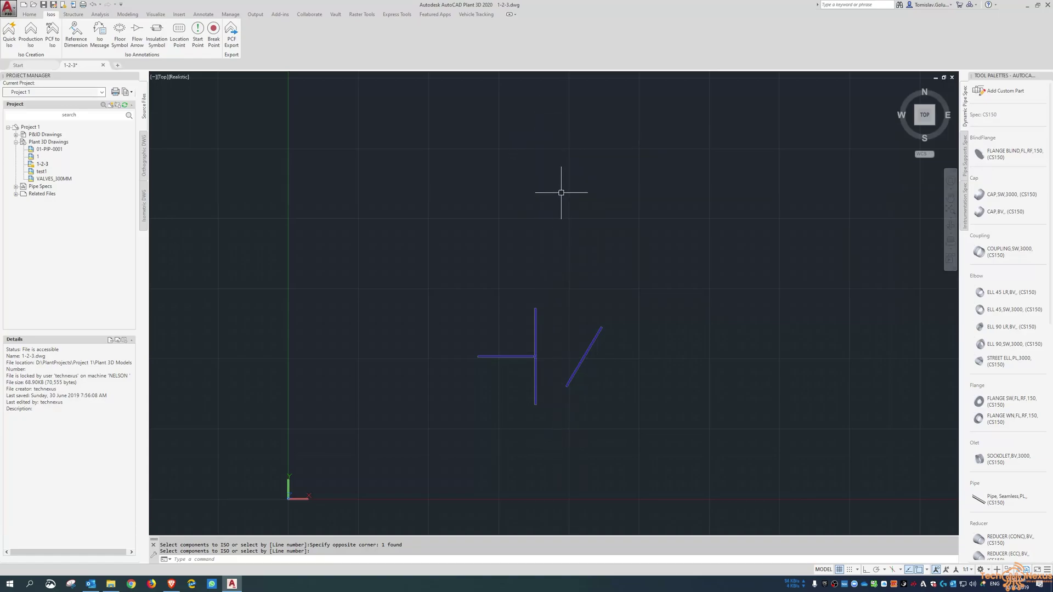
{"action": "left_click", "coordinate": [582, 356]}
{"action": "left_click", "coordinate": [570, 320]}
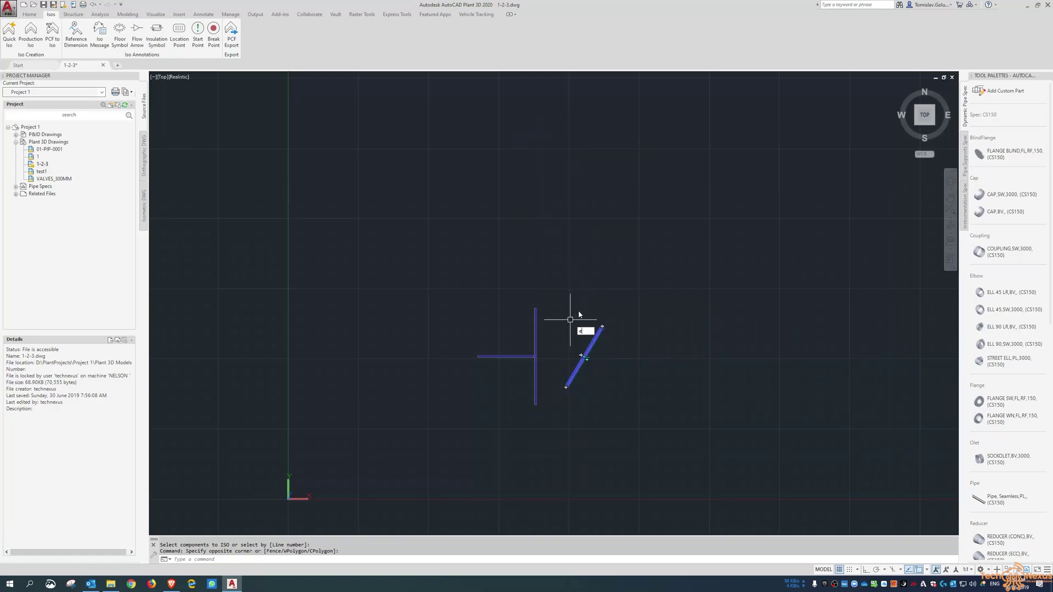
{"action": "type", "text": "e"}
{"action": "key", "text": "Return"}
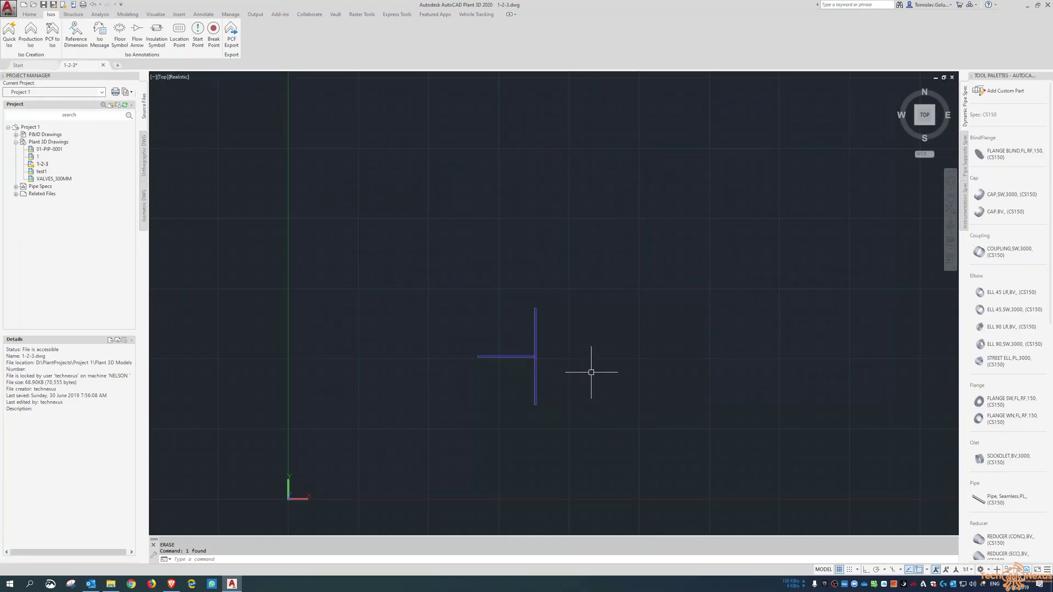
{"action": "middle_click_drag", "start_coordinate": [587, 357], "coordinate": [626, 271], "text": "shift"}
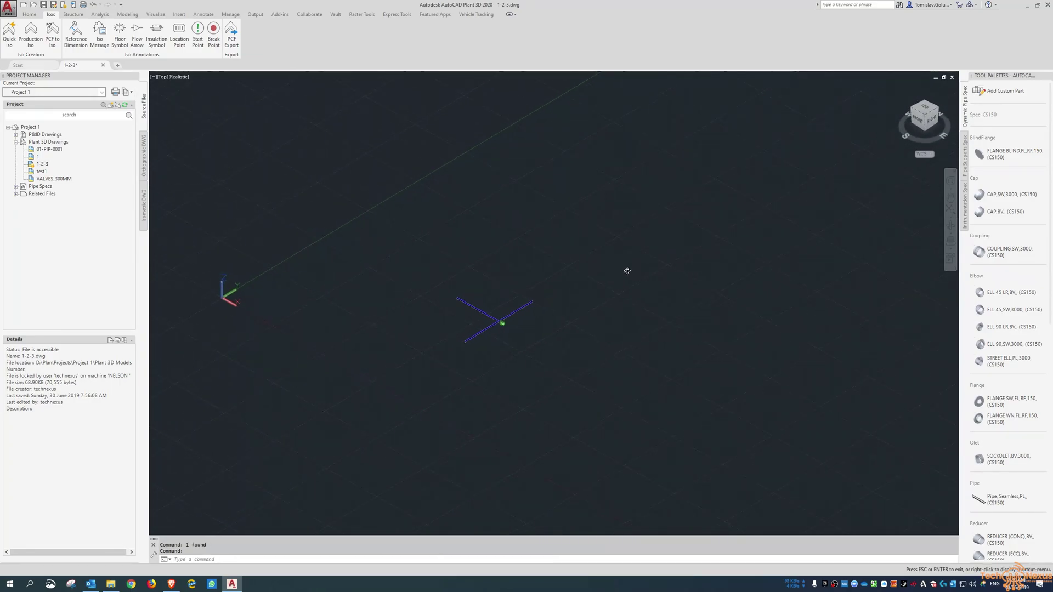
- Start continuing the long pipe from its free end with Ortho on
{"action": "scroll", "coordinate": [549, 255], "scroll_direction": "up", "scroll_amount": 5}
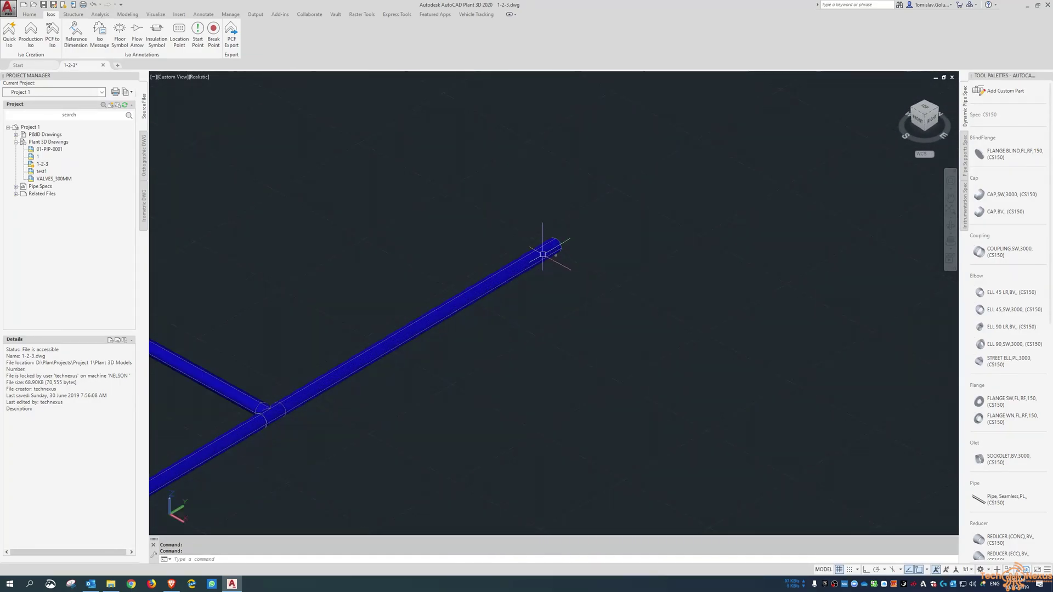
{"action": "left_click", "coordinate": [551, 241]}
{"action": "left_click", "coordinate": [555, 242]}
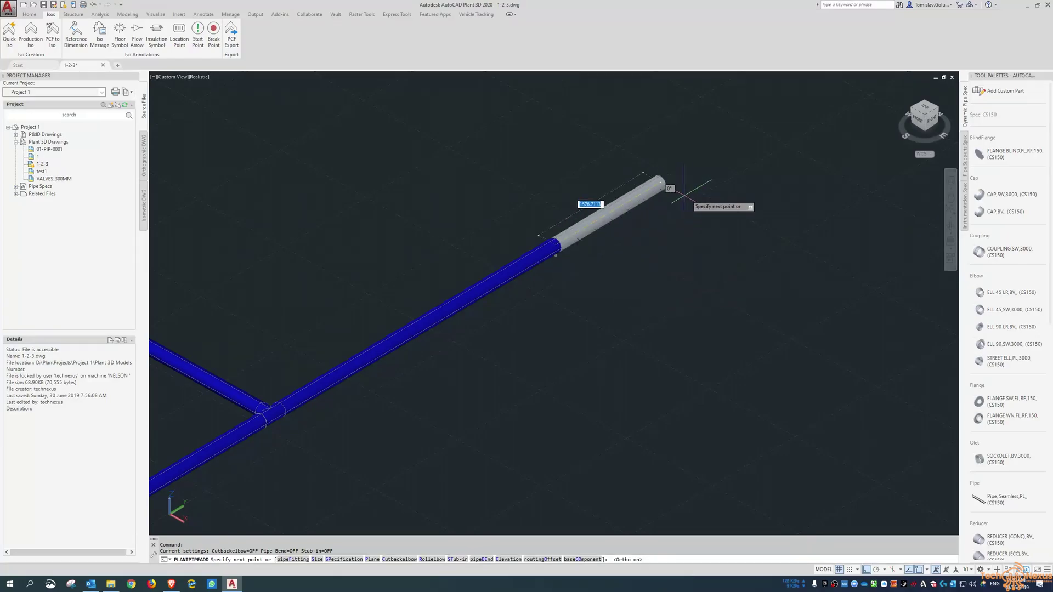
{"action": "key", "text": "F8"}
{"action": "left_click", "coordinate": [29, 14]}
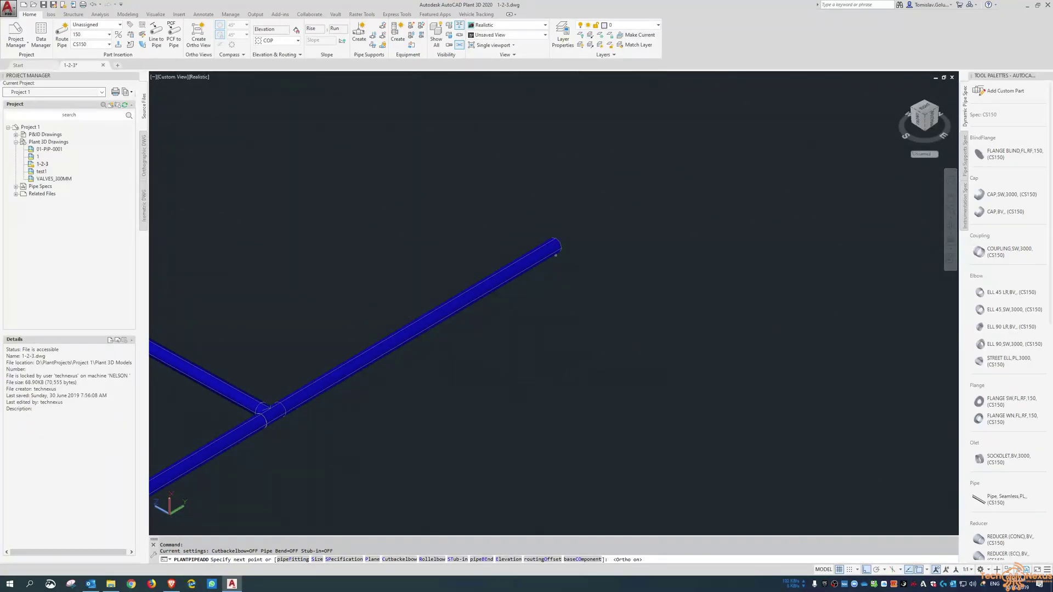
- Turn on the routing compass and place down-right and up-right zigzag segments
{"action": "left_click", "coordinate": [553, 243]}
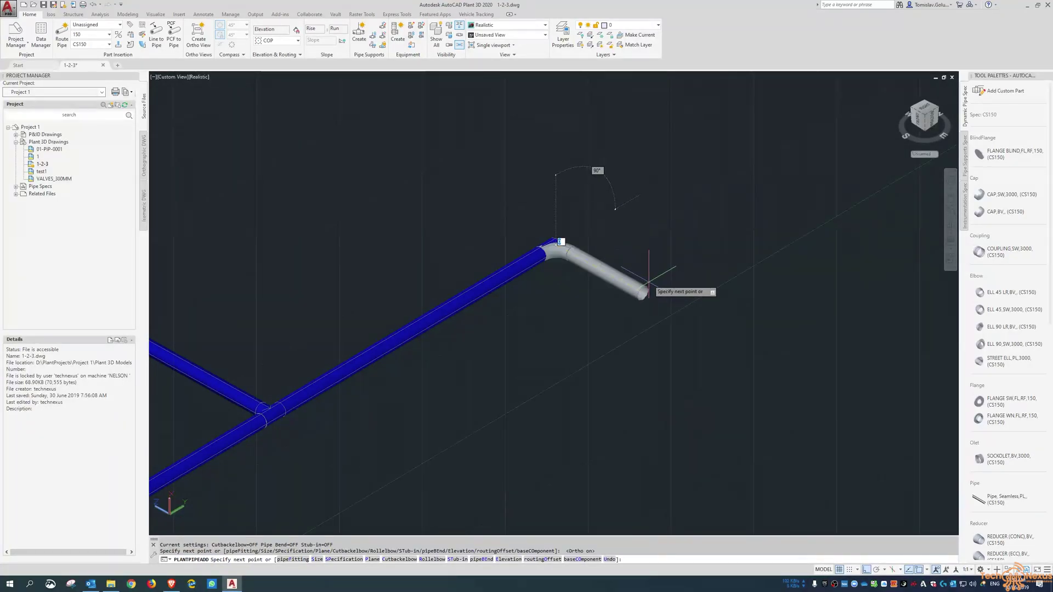
{"action": "left_click", "coordinate": [232, 45]}
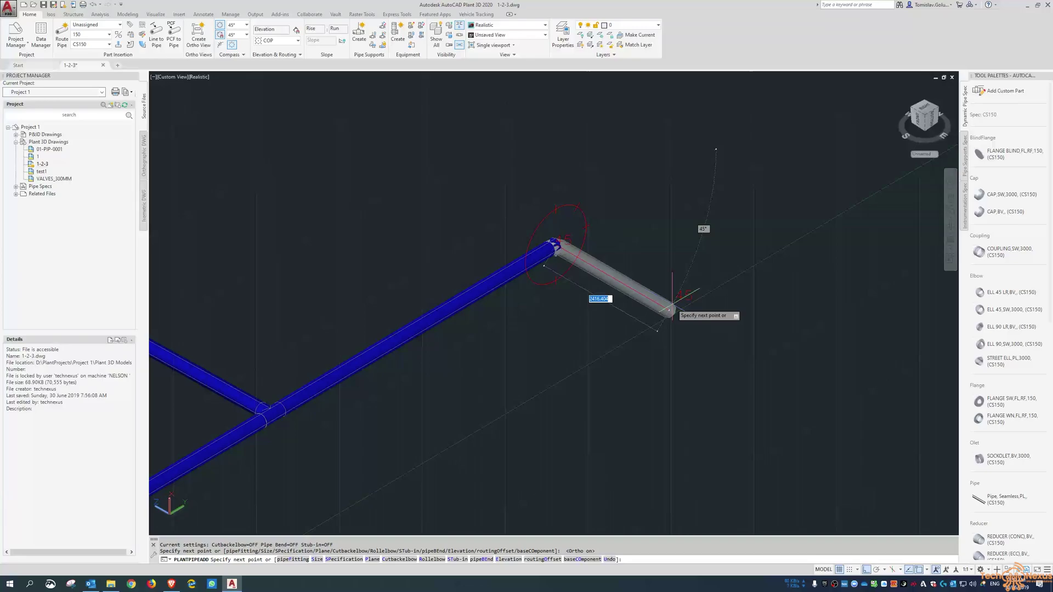
{"action": "left_click", "coordinate": [633, 288]}
{"action": "left_click", "coordinate": [718, 235]}
{"action": "middle_click_drag", "start_coordinate": [730, 241], "coordinate": [548, 297]}
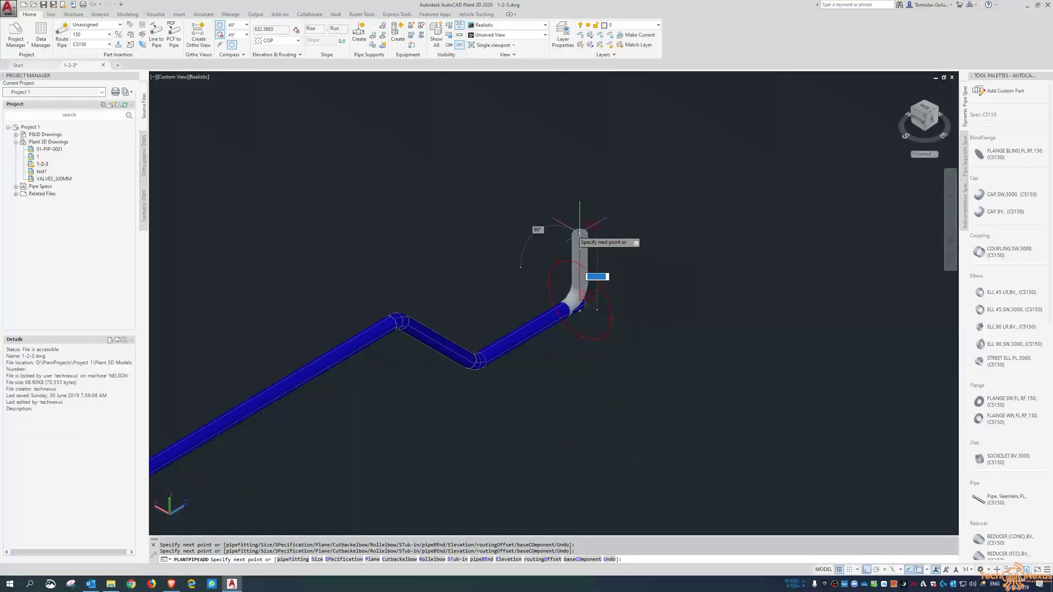
- Add three more elbowed segments to the zigzag run and finish routing
{"action": "scroll", "coordinate": [595, 290], "scroll_direction": "down", "scroll_amount": 3}
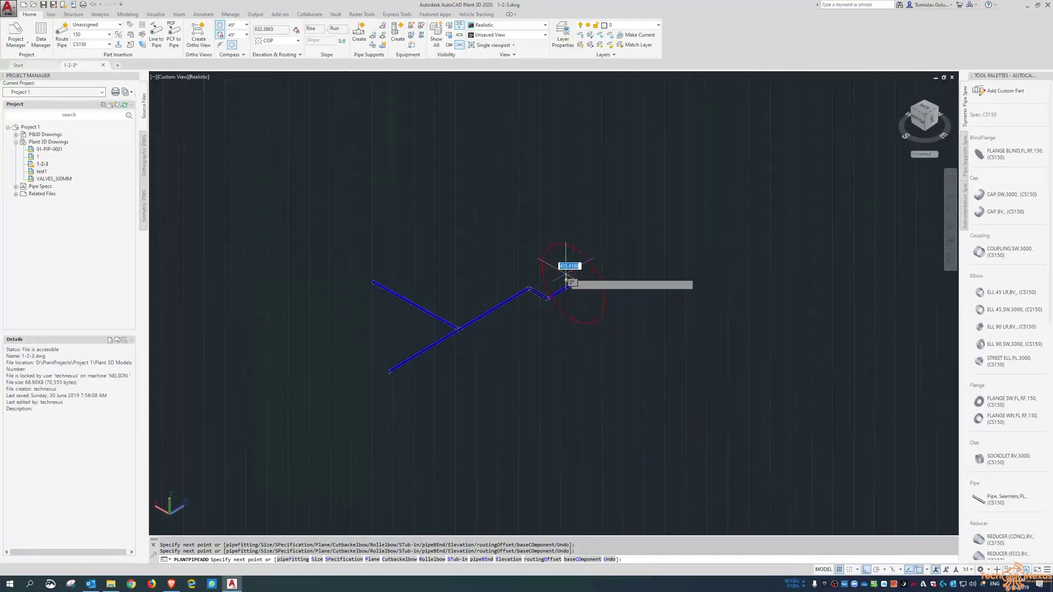
{"action": "scroll", "coordinate": [631, 294], "scroll_direction": "up", "scroll_amount": 2}
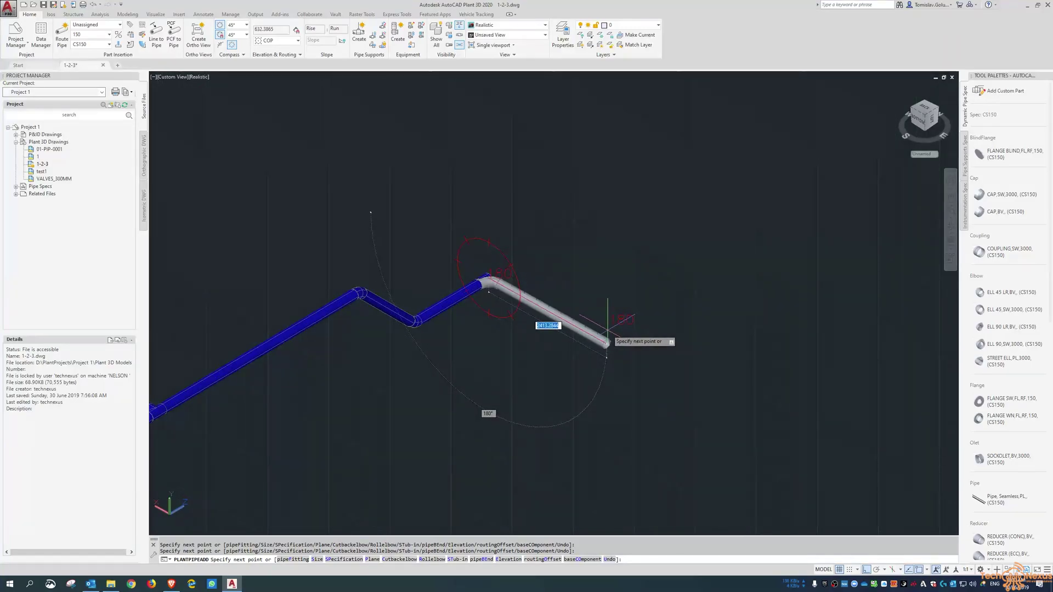
{"action": "left_click", "coordinate": [607, 308]}
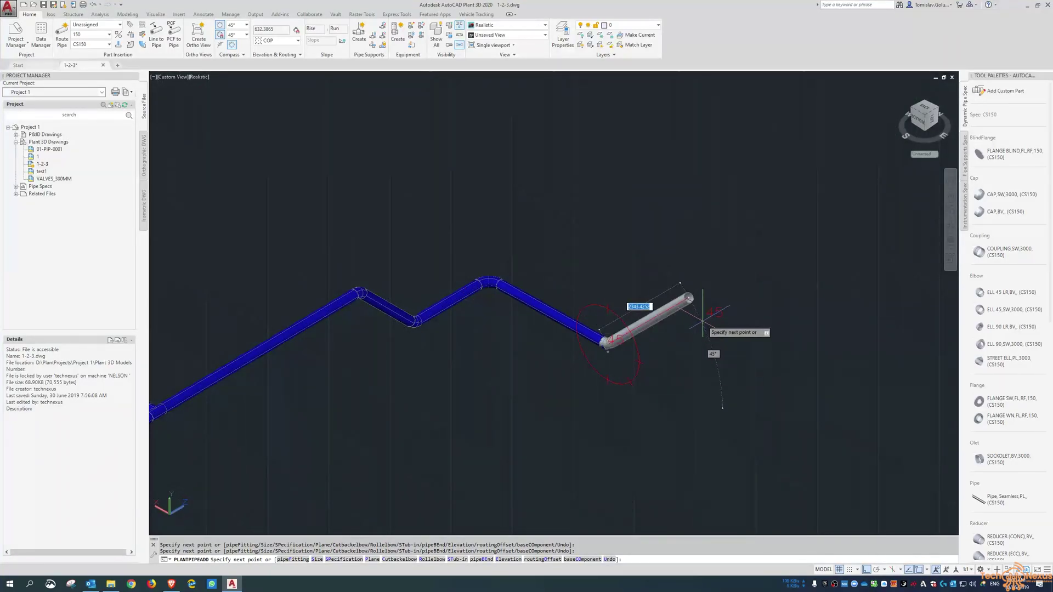
{"action": "left_click", "coordinate": [733, 287]}
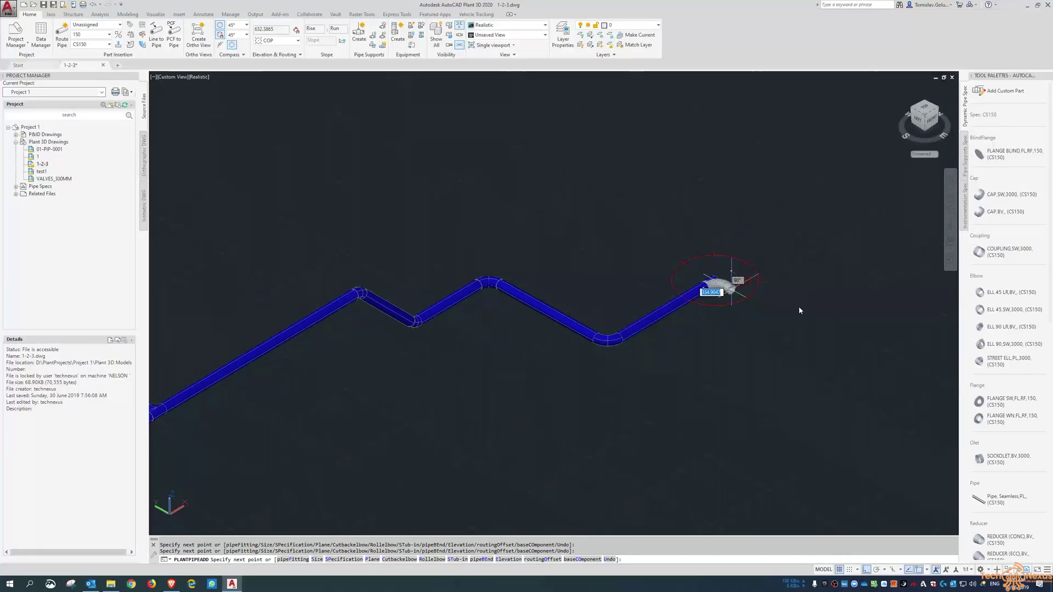
{"action": "left_click", "coordinate": [785, 329]}
{"action": "key", "text": "Return"}
{"action": "scroll", "coordinate": [681, 314], "scroll_direction": "down", "scroll_amount": 2}
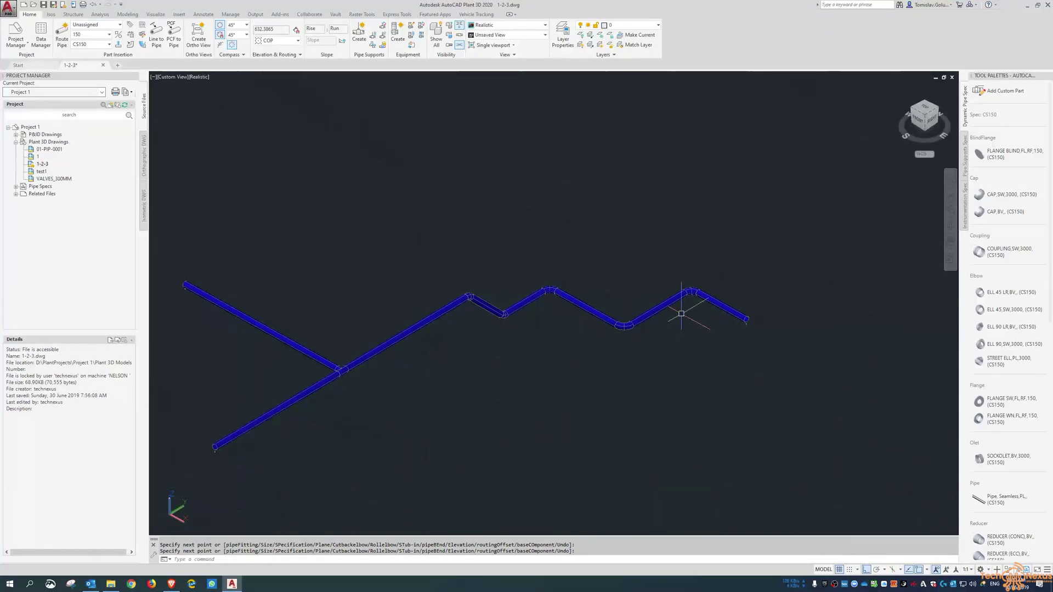
- Route a branch from the first sloped segment into a straight run, ending open
{"action": "middle_click_drag", "start_coordinate": [634, 329], "coordinate": [402, 296], "text": "shift"}
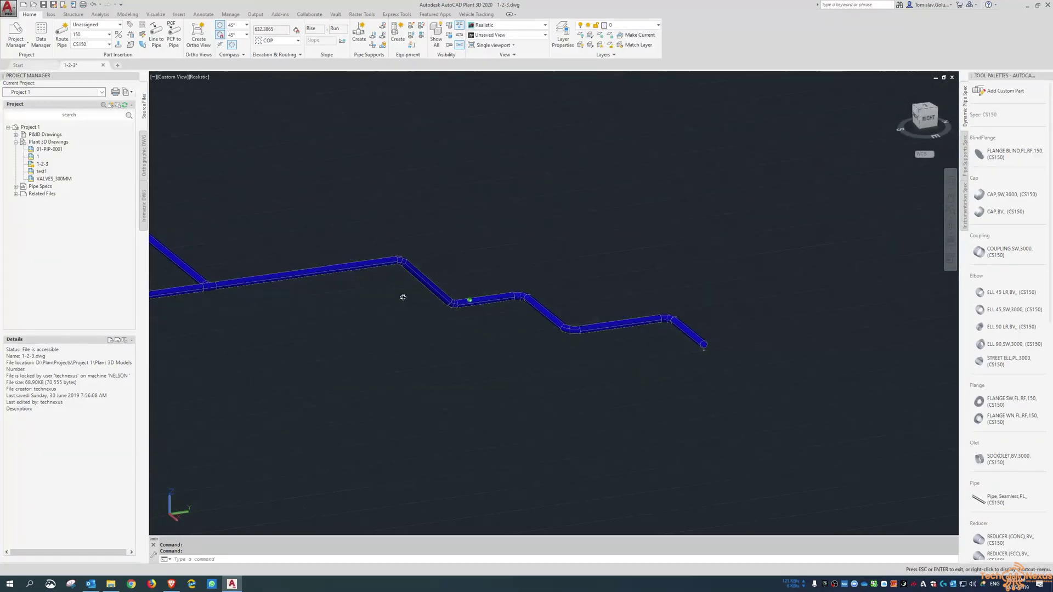
{"action": "left_click", "coordinate": [430, 277]}
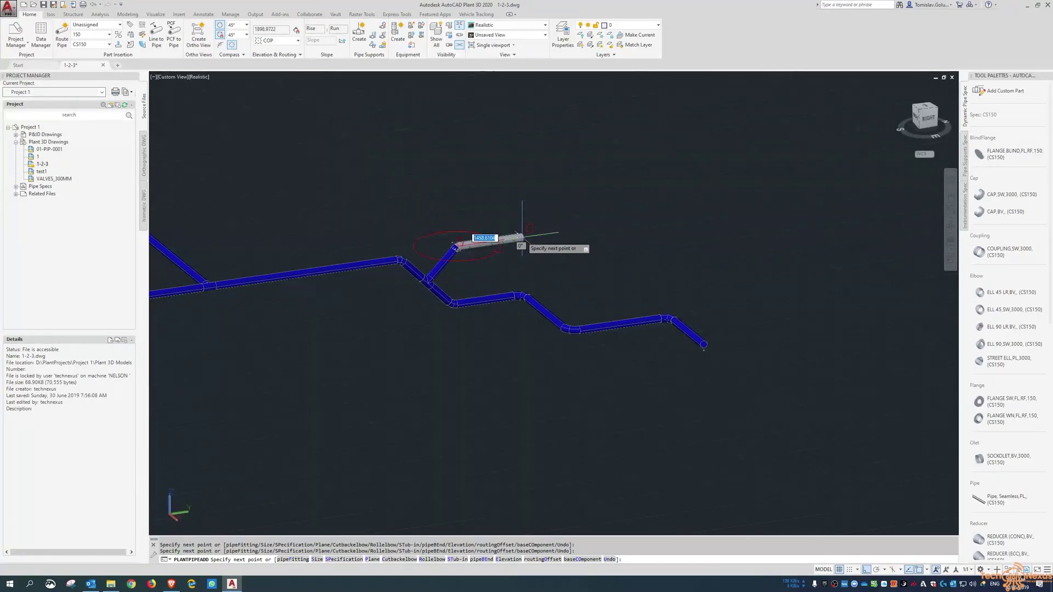
{"action": "left_click", "coordinate": [592, 234]}
{"action": "key", "text": "Return"}
{"action": "scroll", "coordinate": [439, 225], "scroll_direction": "up", "scroll_amount": 5}
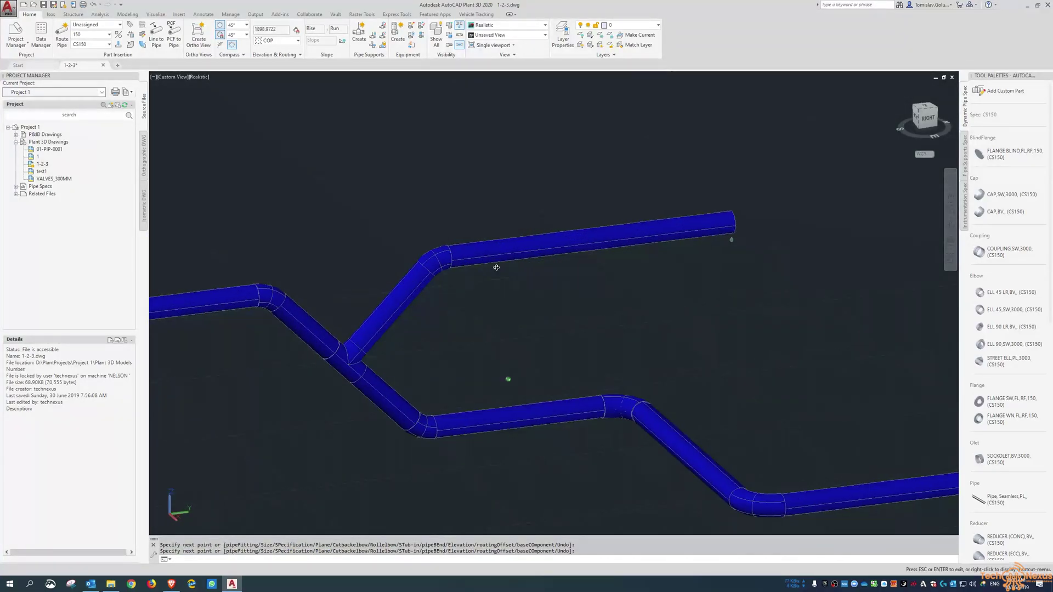
{"action": "scroll", "coordinate": [432, 227], "scroll_direction": "down", "scroll_amount": 3}
{"action": "middle_click_drag", "start_coordinate": [432, 227], "coordinate": [384, 231], "text": "shift"}
{"action": "scroll", "coordinate": [364, 228], "scroll_direction": "down", "scroll_amount": 3}
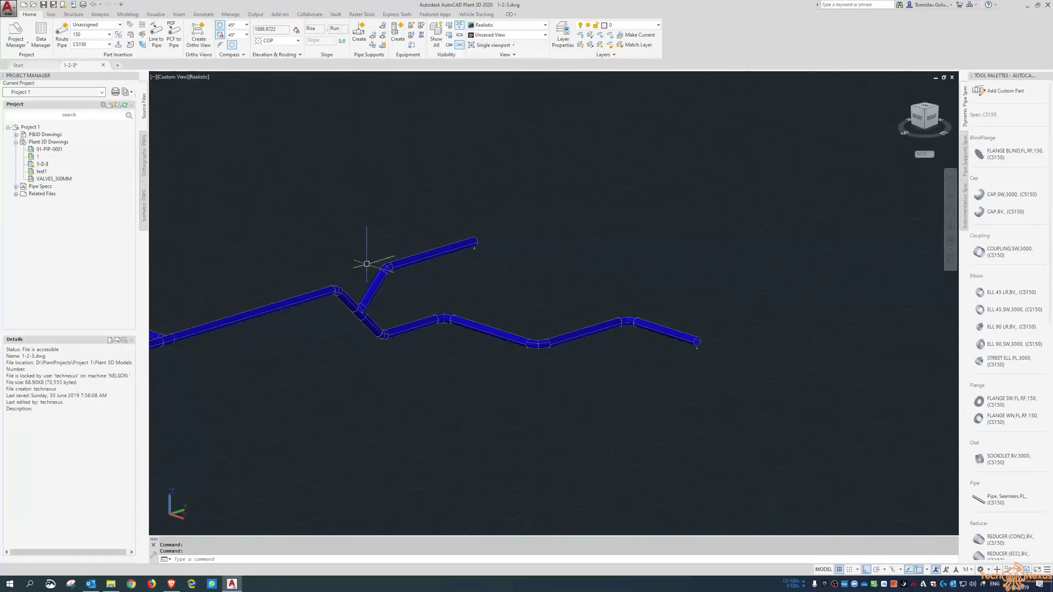
{"action": "middle_click_drag", "start_coordinate": [487, 268], "coordinate": [659, 289], "text": "shift"}
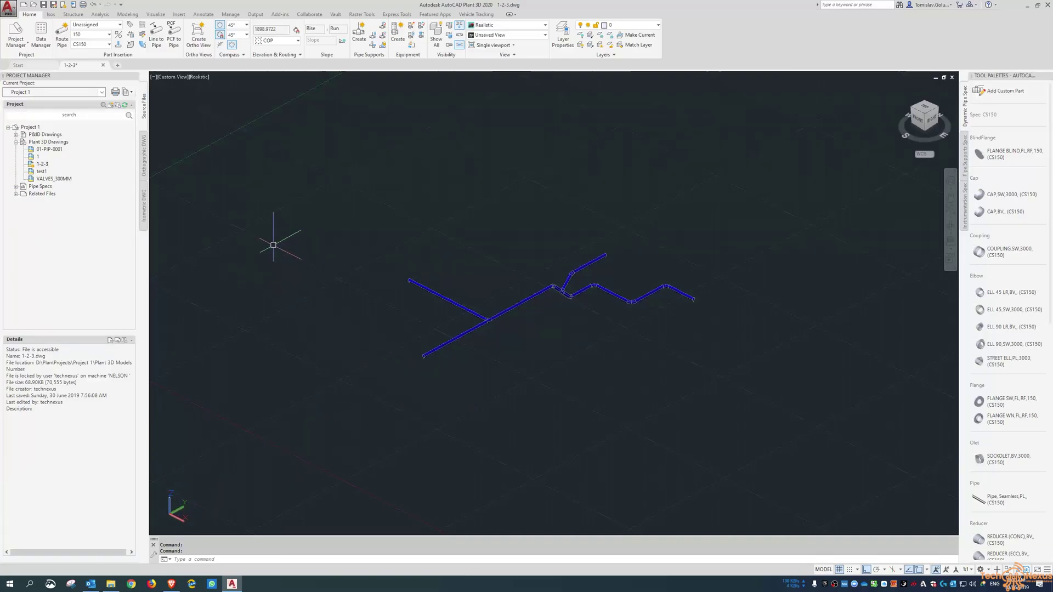
{"action": "scroll", "coordinate": [653, 250], "scroll_direction": "up", "scroll_amount": 5}
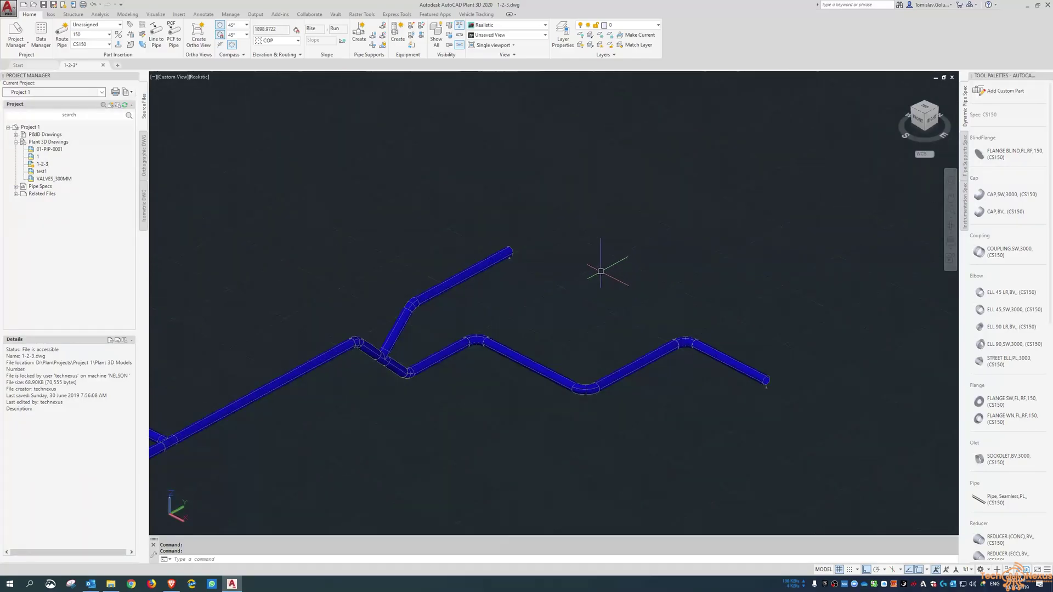
{"action": "scroll", "coordinate": [601, 271], "scroll_direction": "down", "scroll_amount": 5}
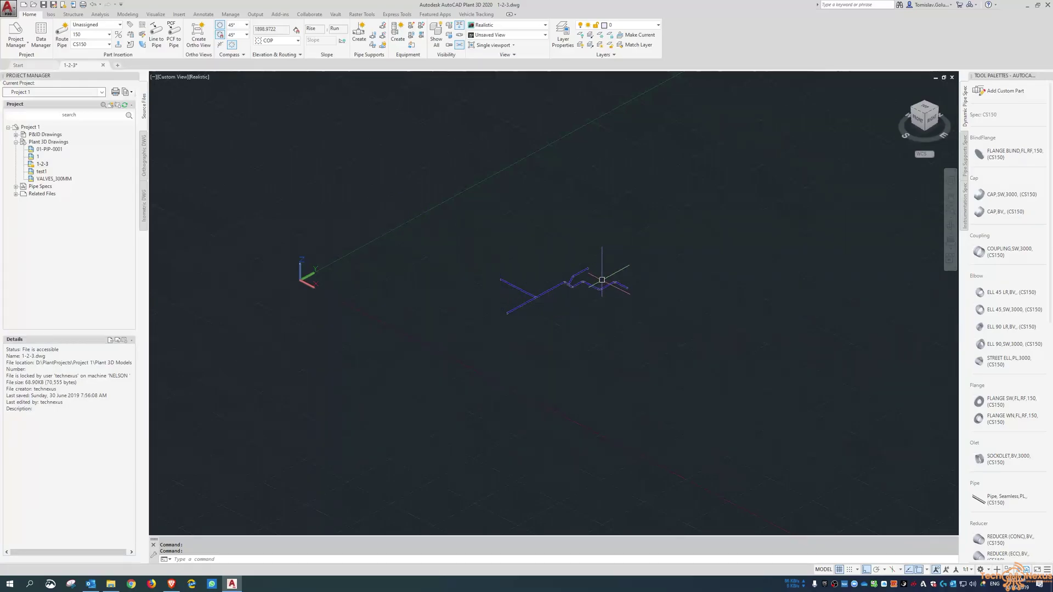
- Set both compass routing angle increments to 30°
{"action": "scroll", "coordinate": [604, 281], "scroll_direction": "up", "scroll_amount": 5}
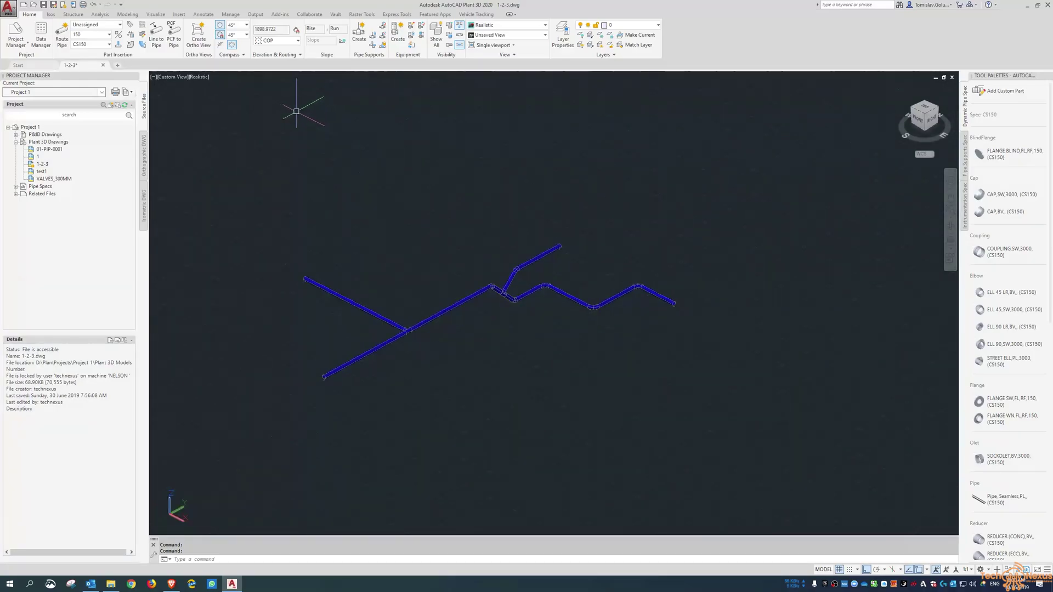
{"action": "left_click", "coordinate": [246, 25]}
{"action": "left_click", "coordinate": [240, 52]}
{"action": "left_click", "coordinate": [247, 35]}
{"action": "left_click", "coordinate": [245, 61]}
- Extend the last pipe's open end with an elbow and a new angled run
{"action": "scroll", "coordinate": [477, 168], "scroll_direction": "up", "scroll_amount": 3}
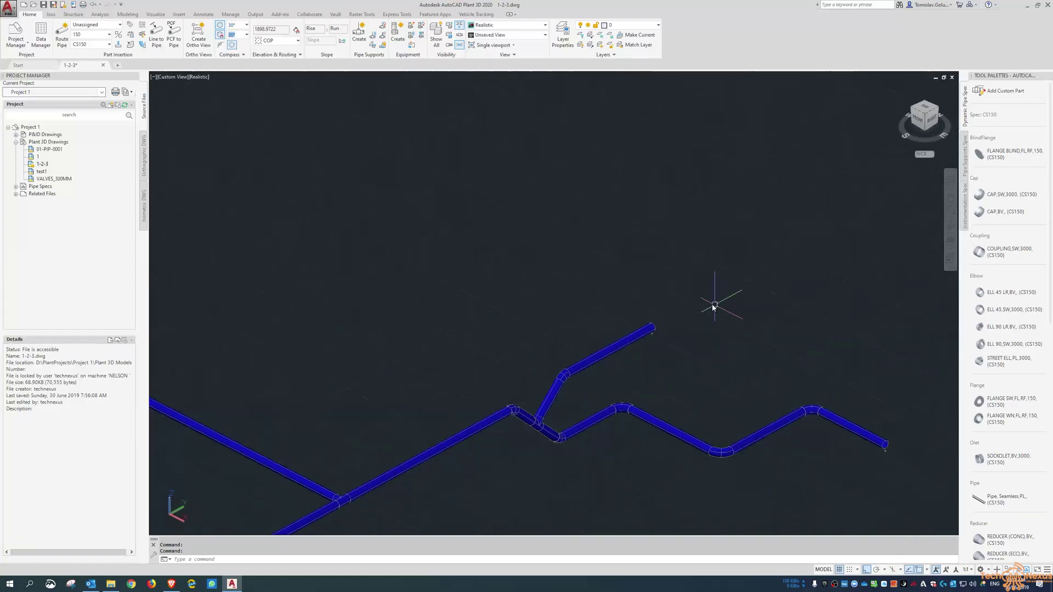
{"action": "middle_click_drag", "start_coordinate": [861, 423], "coordinate": [569, 306]}
{"action": "left_click", "coordinate": [592, 325]}
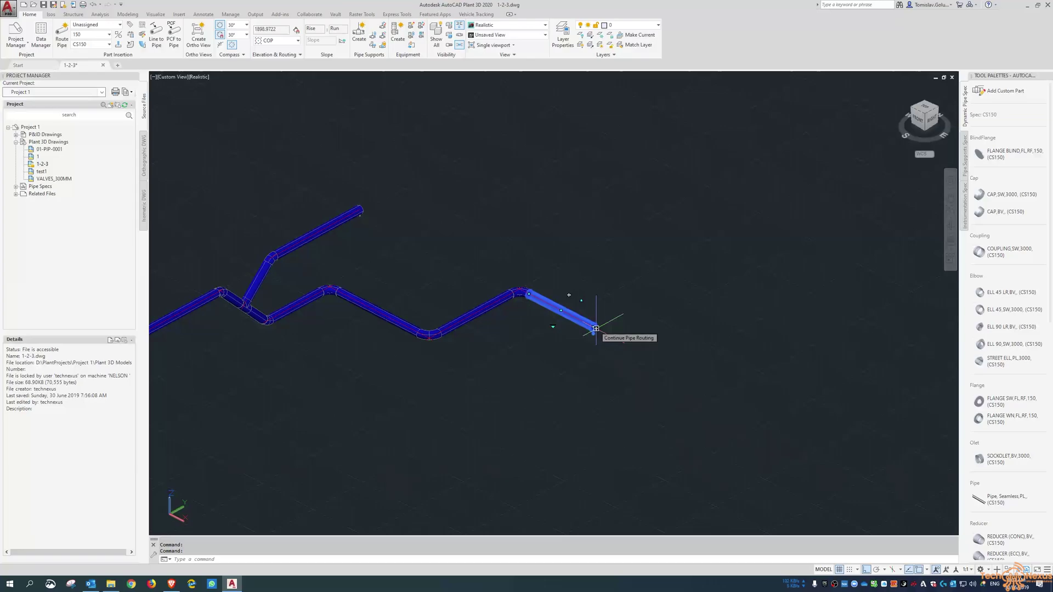
{"action": "left_click", "coordinate": [595, 328]}
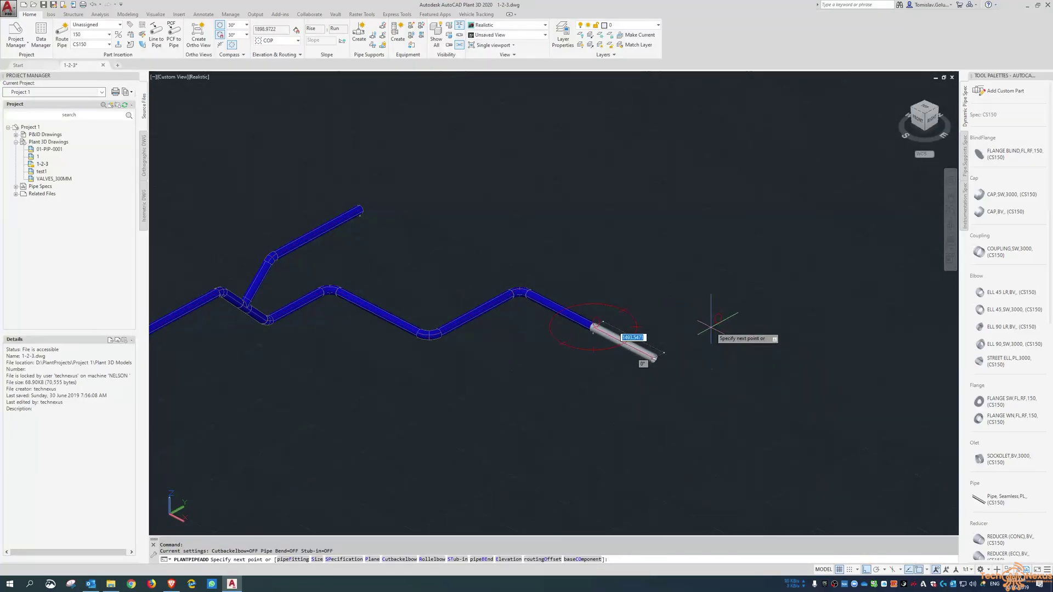
{"action": "type", "text": "p"}
{"action": "key", "text": "Return"}
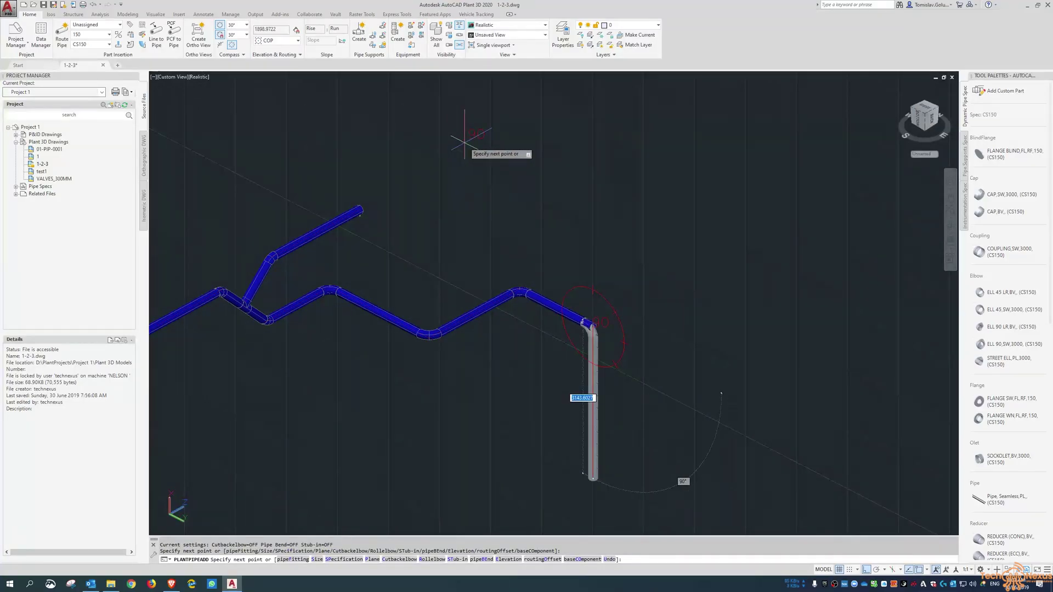
{"action": "left_click", "coordinate": [220, 44]}
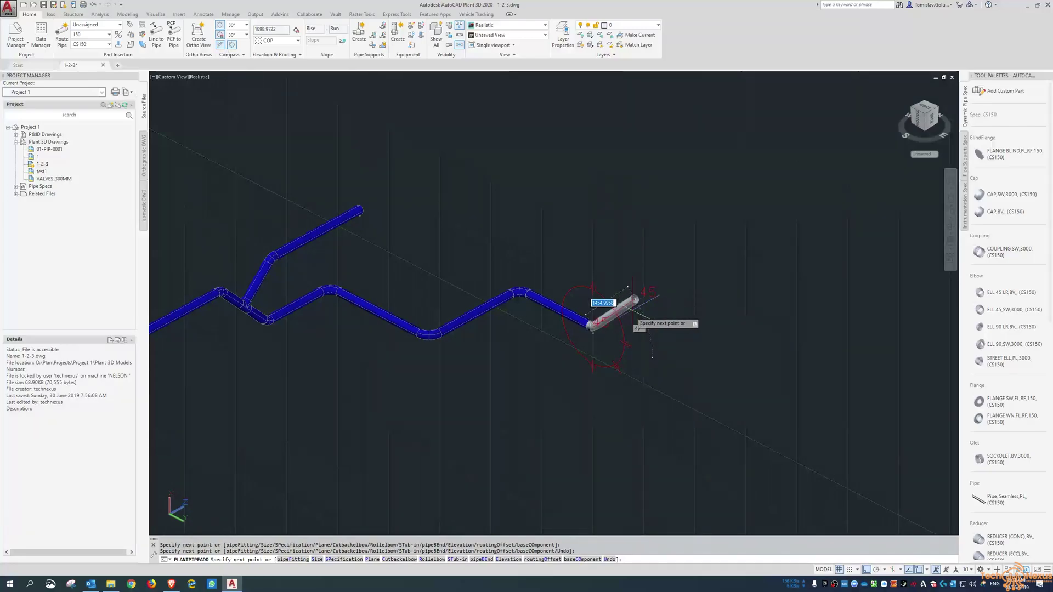
{"action": "left_click", "coordinate": [651, 289]}
{"action": "left_click", "coordinate": [729, 328]}
{"action": "key", "text": "Return"}
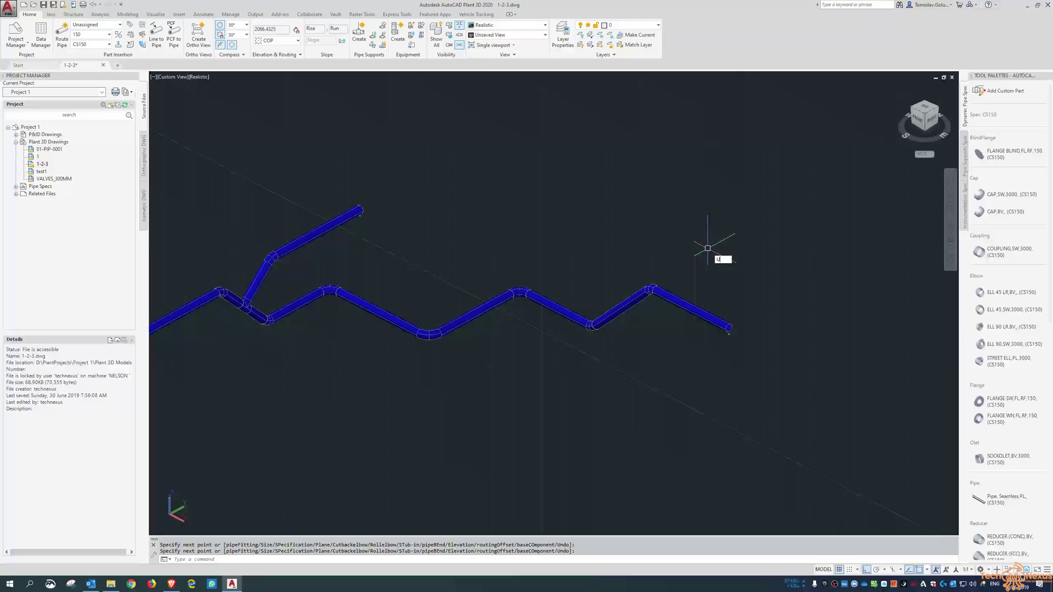
{"action": "key", "text": "Escape"}
{"action": "key", "text": "Escape"}
{"action": "scroll", "coordinate": [644, 226], "scroll_direction": "down", "scroll_amount": 4}
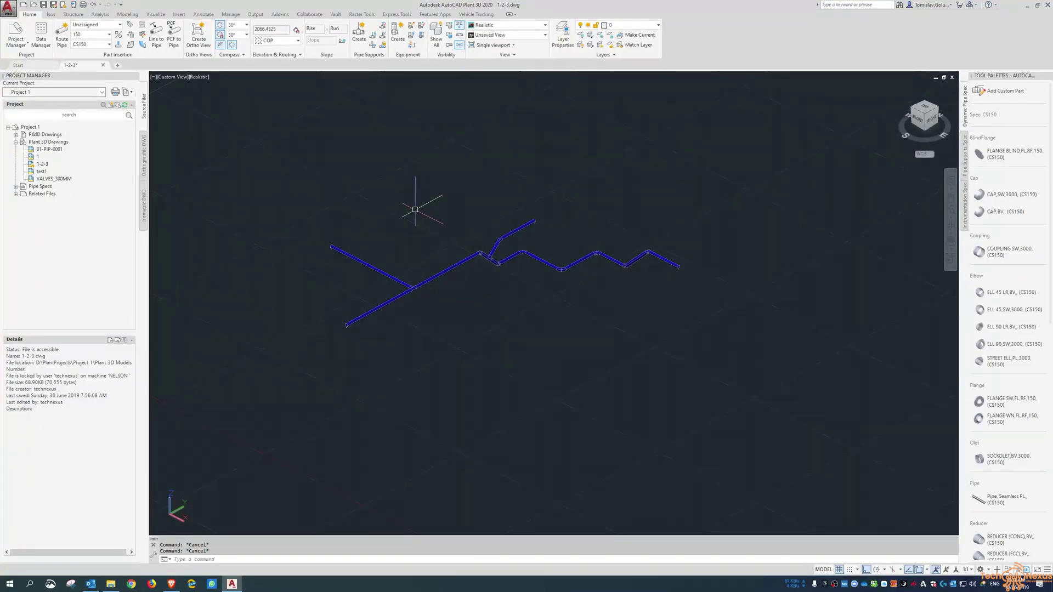
{"action": "middle_click_drag", "start_coordinate": [415, 210], "coordinate": [541, 242], "text": "shift"}
- Switch to a top plan view with north up, then tilt back to an isometric angle
{"action": "scroll", "coordinate": [517, 301], "scroll_direction": "down", "scroll_amount": 5}
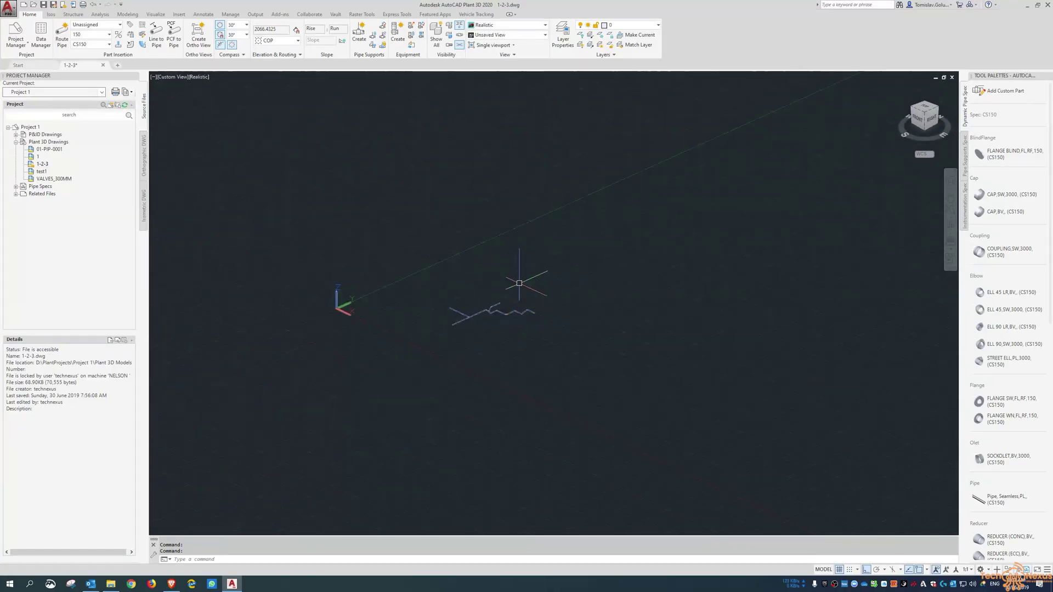
{"action": "left_click", "coordinate": [922, 109]}
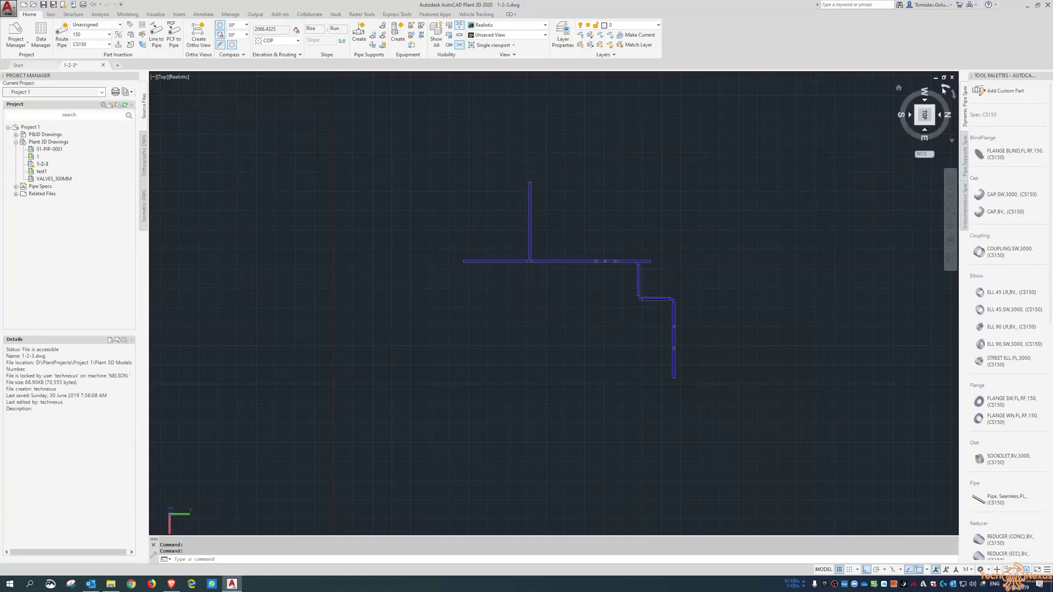
{"action": "left_click", "coordinate": [945, 91]}
{"action": "middle_click_drag", "start_coordinate": [741, 337], "coordinate": [595, 384], "text": "shift"}
- Generate a Check_A2 quick isometric of all 23 crossing-selected pipe components in the background
{"action": "left_click", "coordinate": [53, 15]}
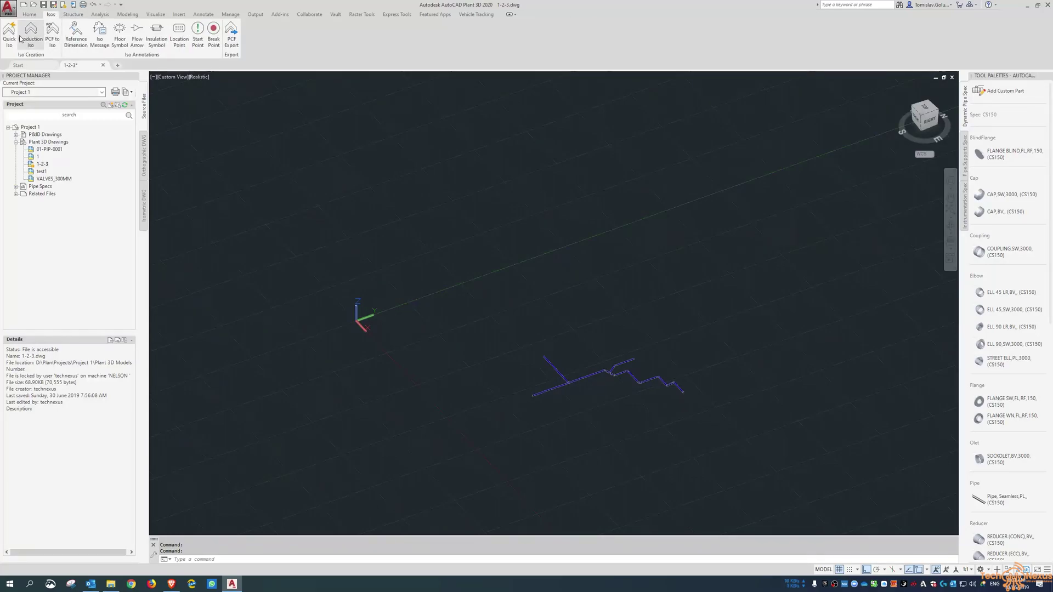
{"action": "left_click", "coordinate": [10, 33]}
{"action": "scroll", "coordinate": [638, 363], "scroll_direction": "up", "scroll_amount": 5}
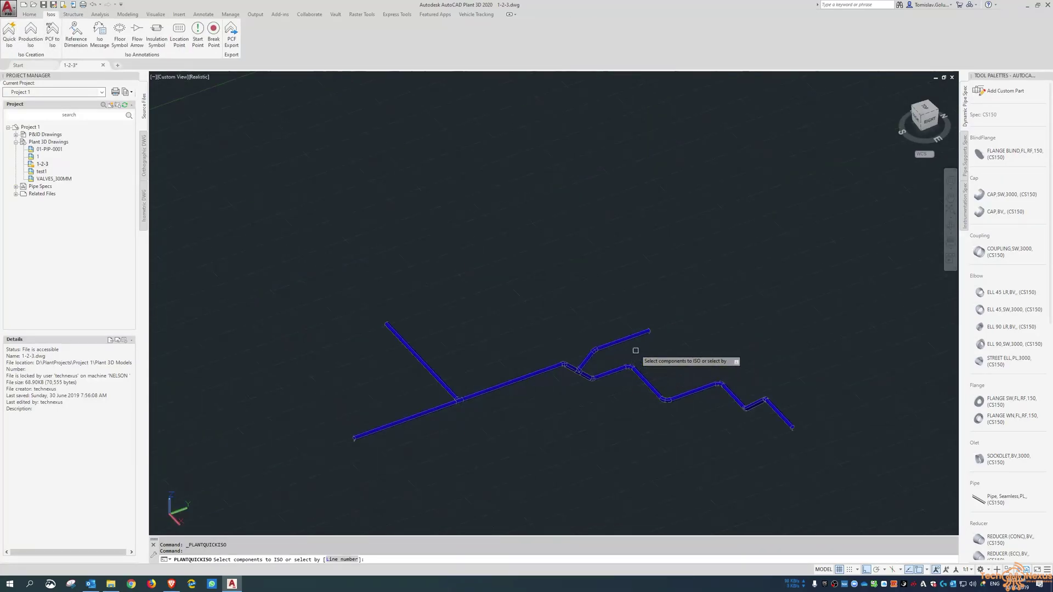
{"action": "left_click", "coordinate": [624, 320]}
{"action": "left_click", "coordinate": [639, 328]}
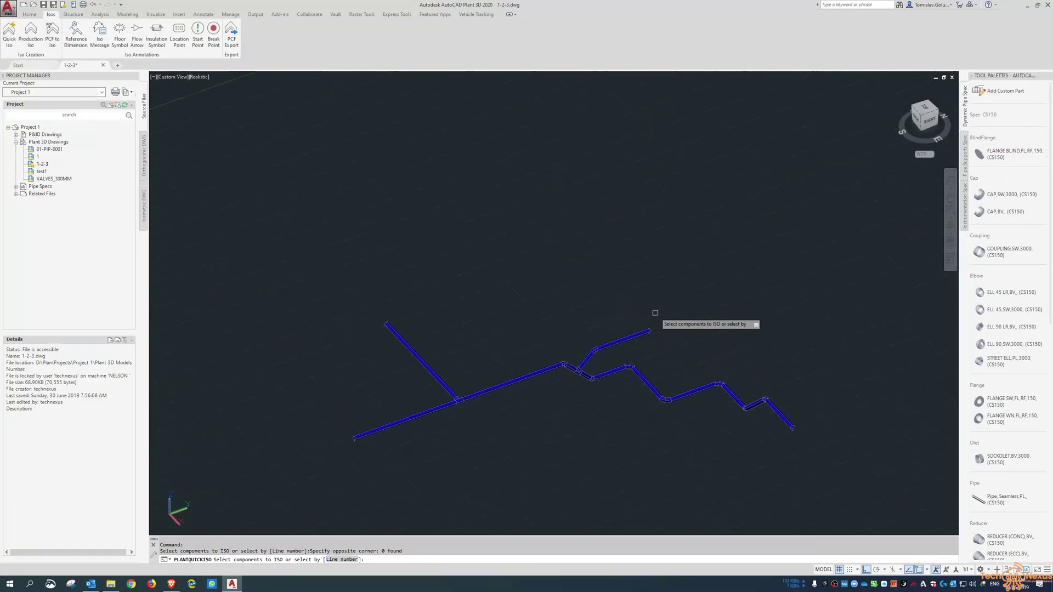
{"action": "left_click", "coordinate": [717, 312]}
{"action": "left_click", "coordinate": [537, 391]}
{"action": "key", "text": "Return"}
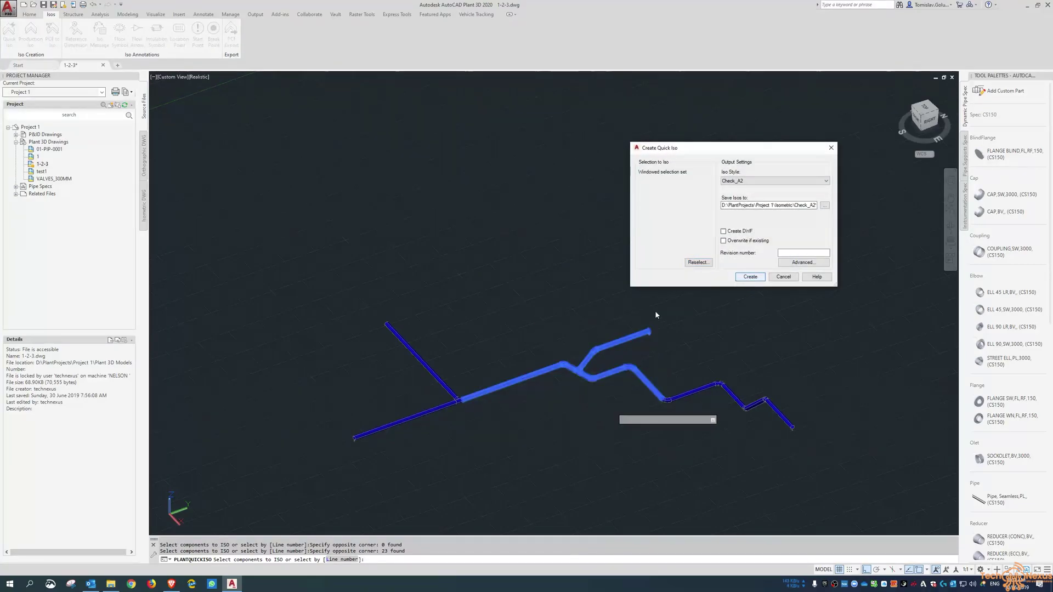
{"action": "key", "text": "Return"}
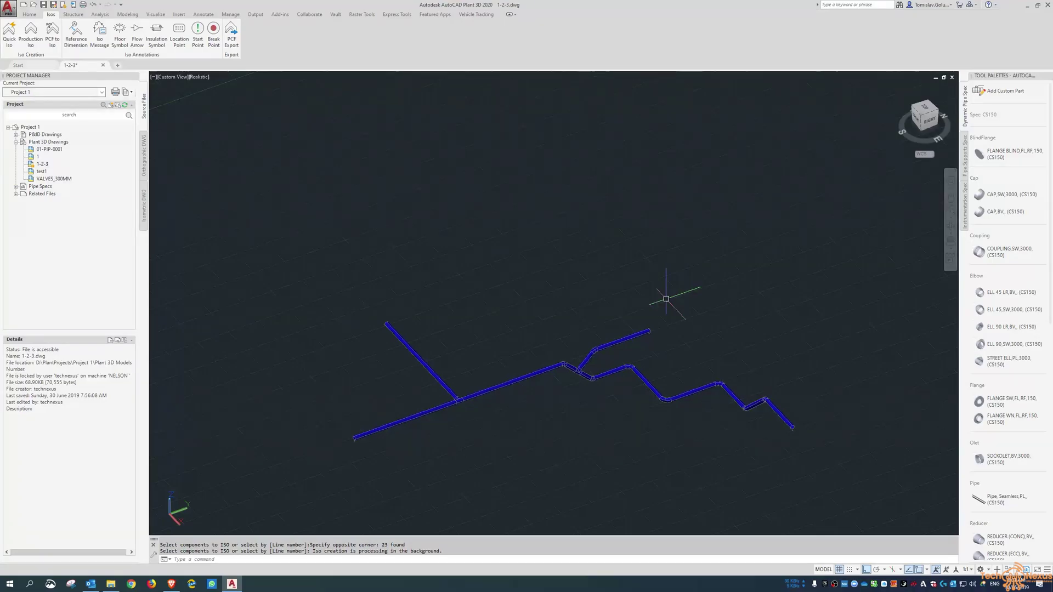
{"action": "left_click", "coordinate": [926, 108]}
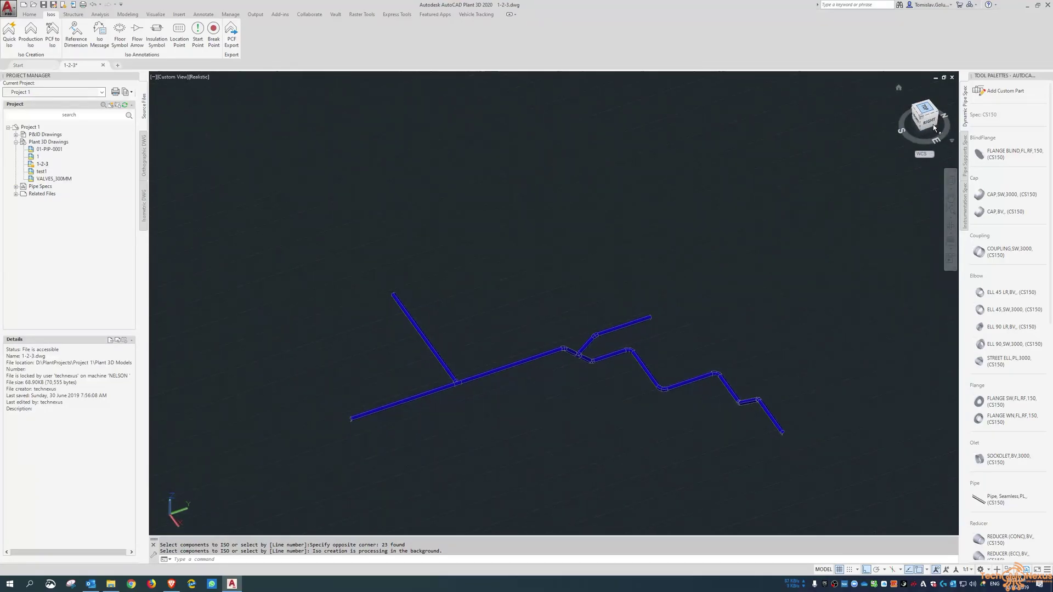
- Draw a line at about 45° beside the piping in plan, with Ortho off
{"action": "left_click", "coordinate": [946, 87]}
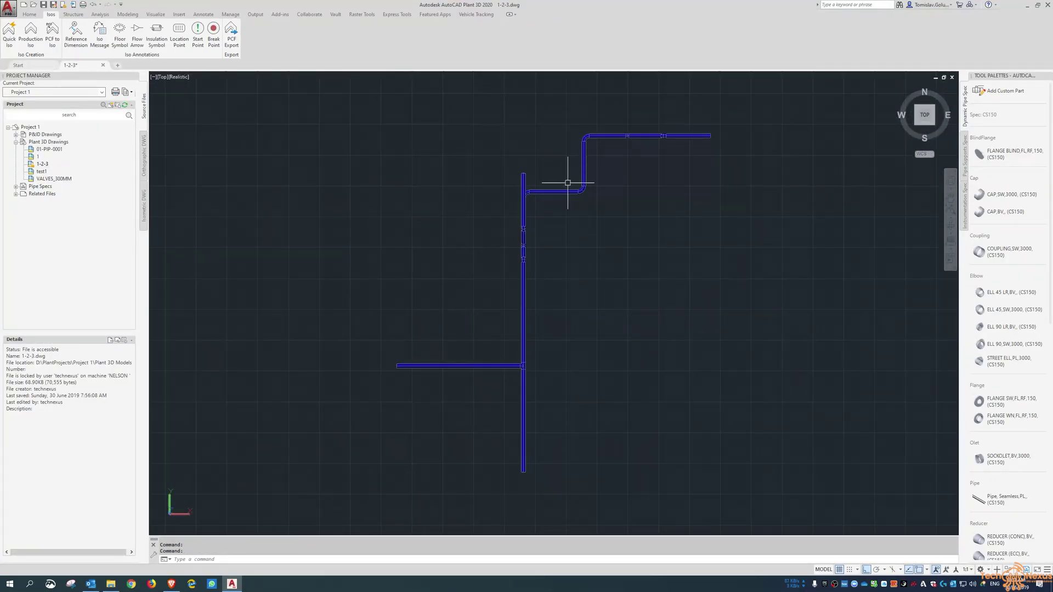
{"action": "scroll", "coordinate": [506, 301], "scroll_direction": "down", "scroll_amount": 6}
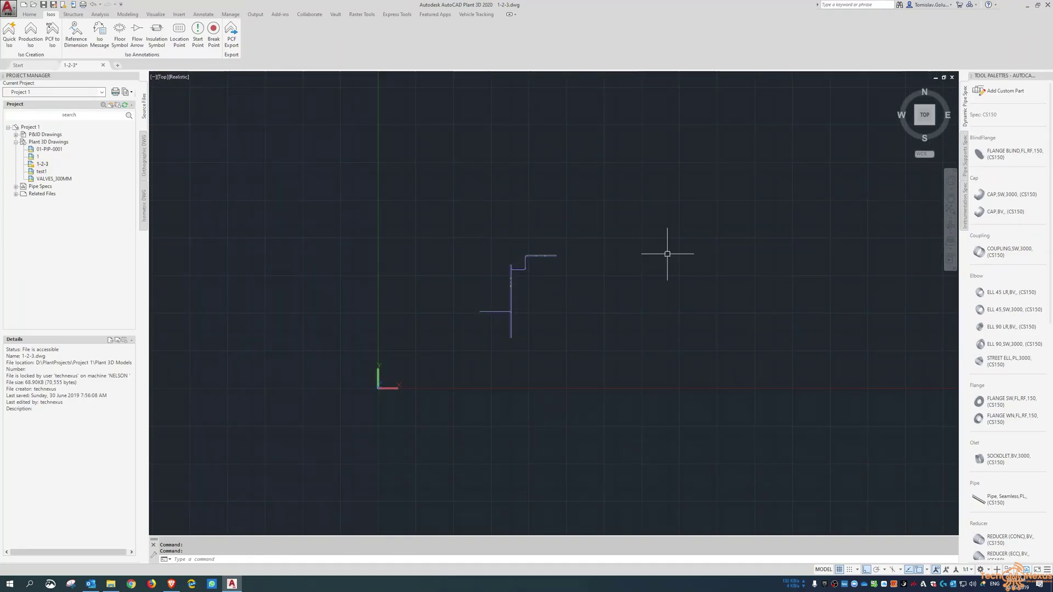
{"action": "type", "text": "l"}
{"action": "key", "text": "Return"}
{"action": "left_click", "coordinate": [613, 314]}
{"action": "key", "text": "F8"}
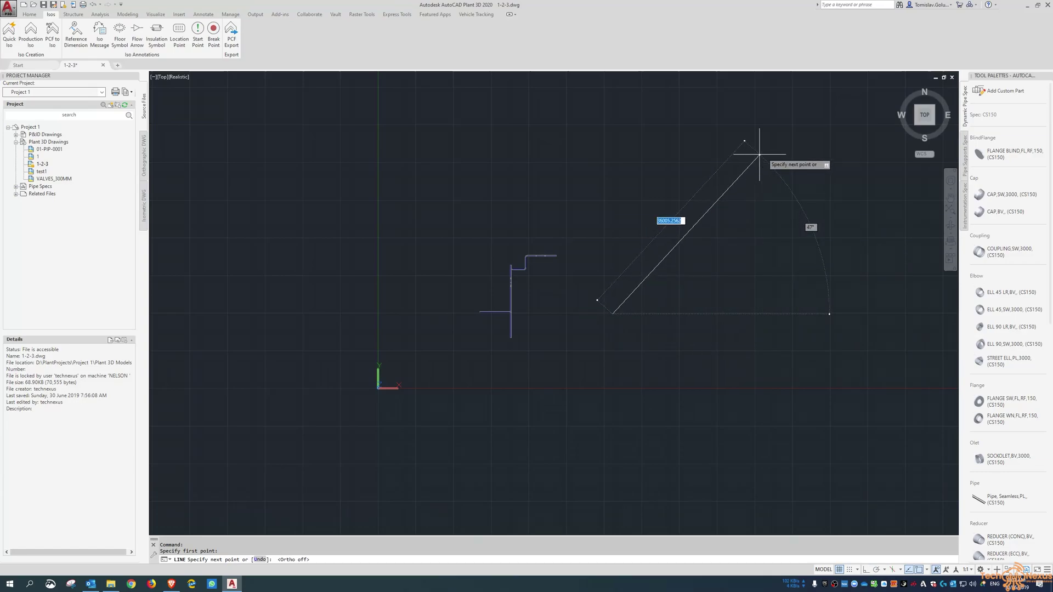
{"action": "left_click", "coordinate": [773, 145]}
{"action": "key", "text": "Return"}
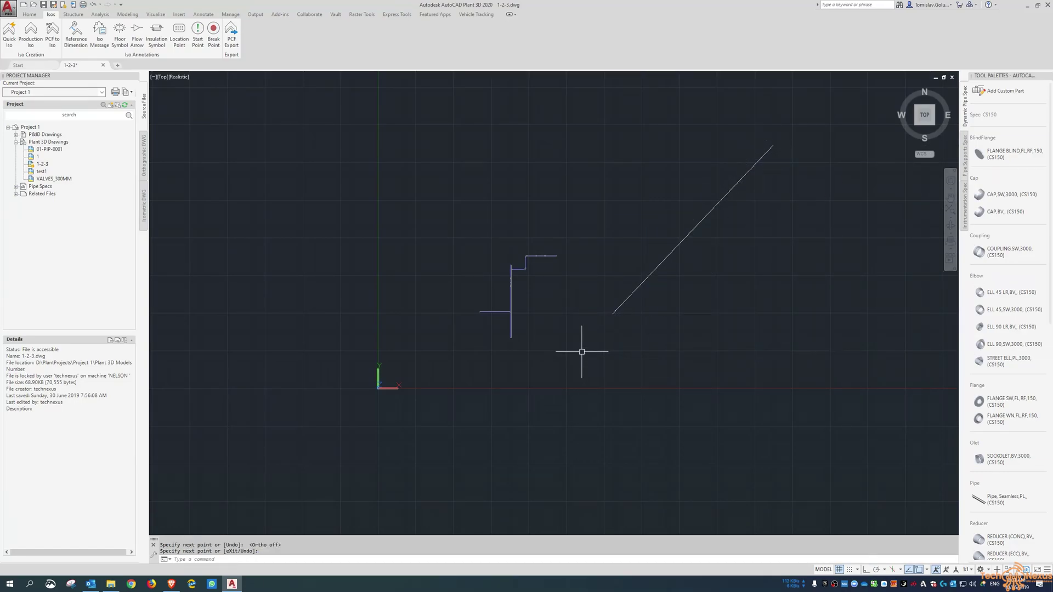
- Cancel a started rotation and orbit the view to an angled perspective
{"action": "key", "text": "Escape"}
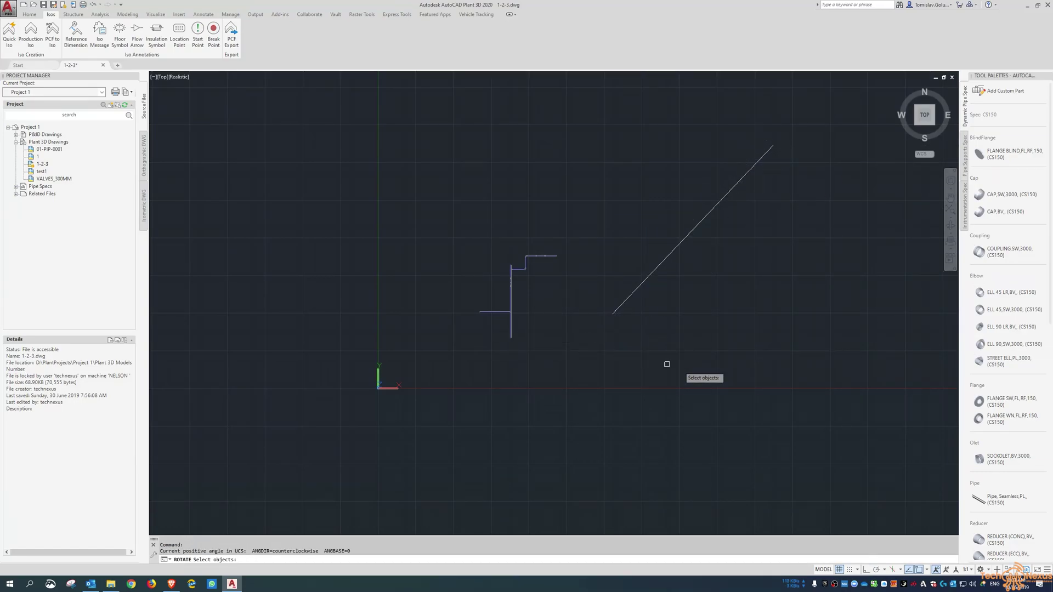
{"action": "left_click", "coordinate": [691, 364]}
{"action": "key", "text": "Escape"}
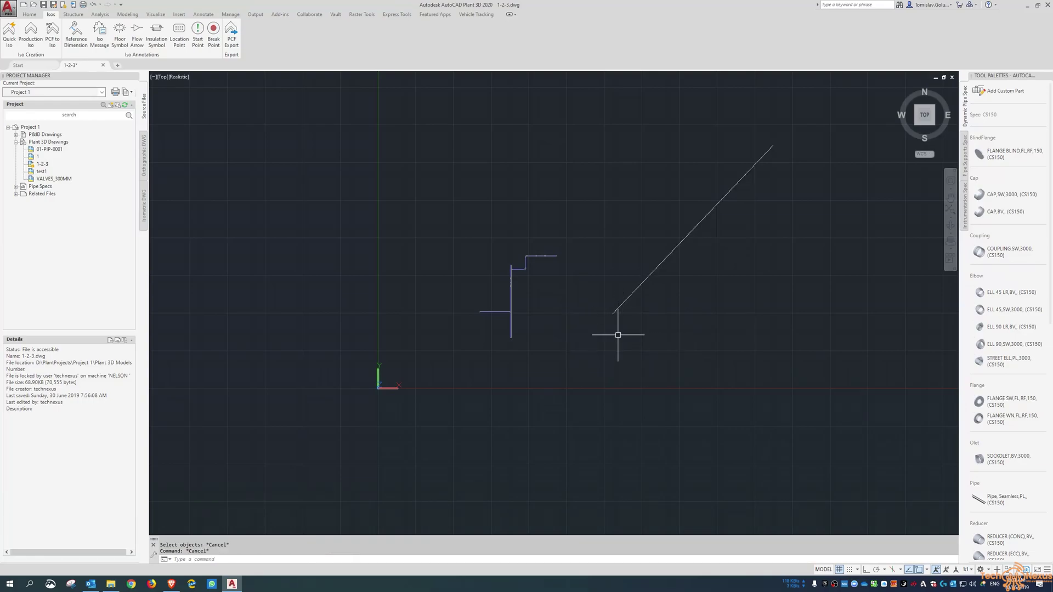
{"action": "middle_click_drag", "start_coordinate": [642, 296], "coordinate": [692, 351], "text": "shift"}
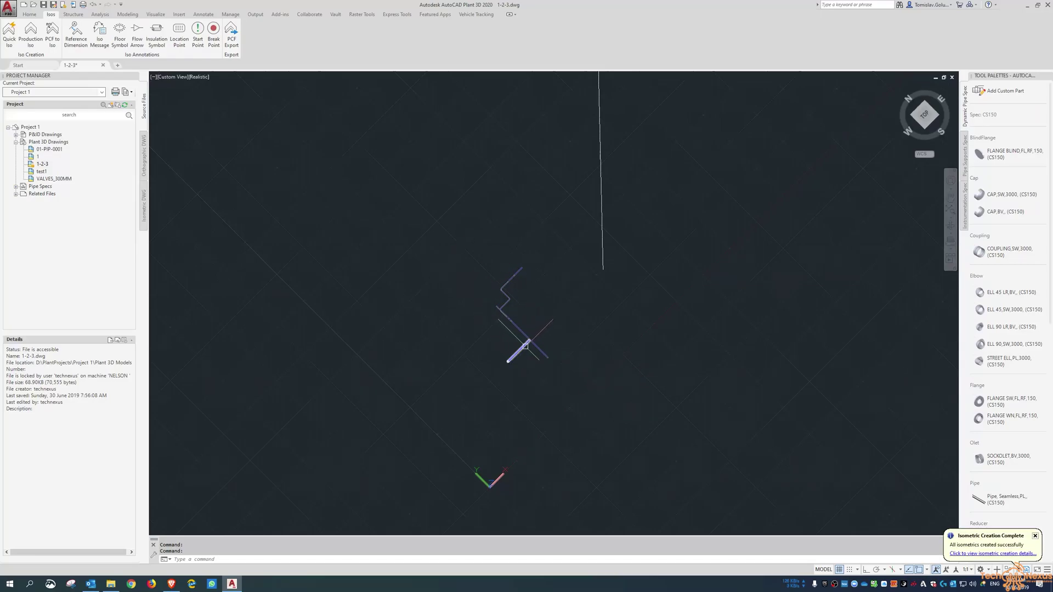
- Open the generated isometric UserDefinedLine (3).dwg and zoom to its extents
{"action": "left_click", "coordinate": [924, 115]}
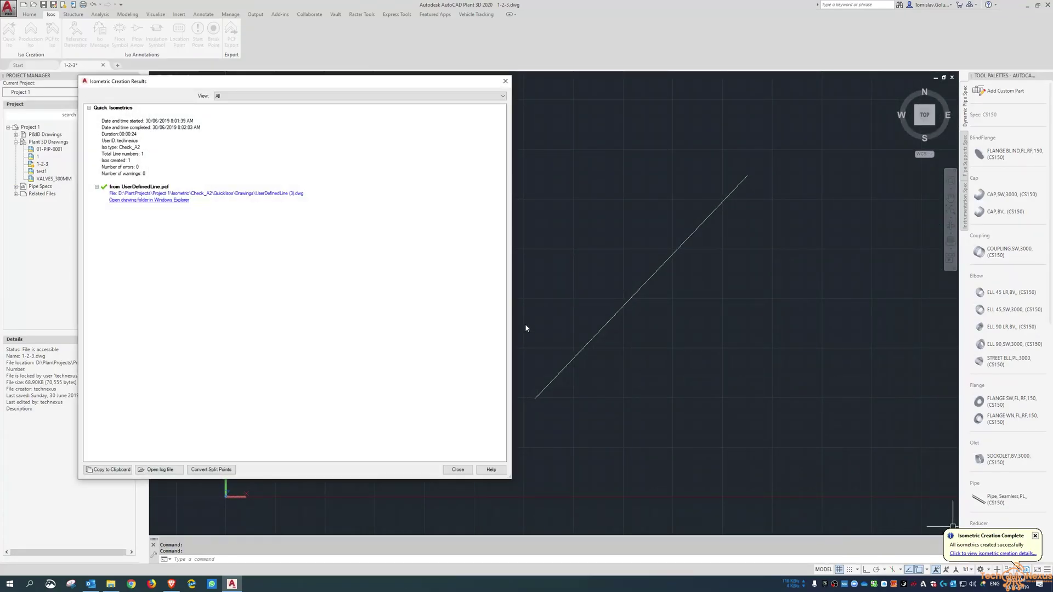
{"action": "left_click", "coordinate": [295, 195]}
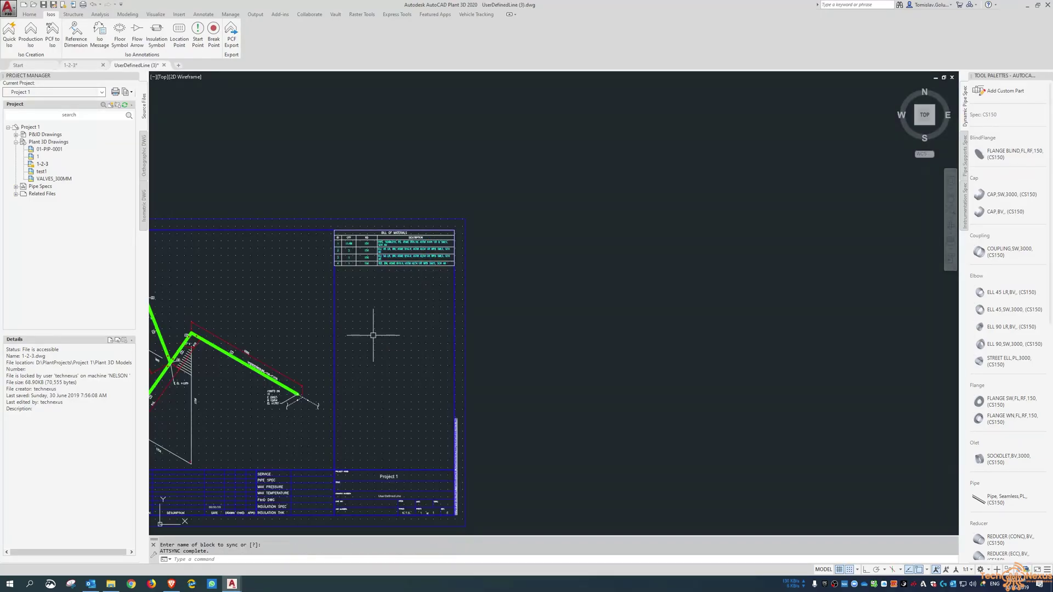
{"action": "middle_click", "coordinate": [376, 331]}
{"action": "middle_click", "coordinate": [376, 331]}
{"action": "type", "text": "e"}
{"action": "key", "text": "Return"}
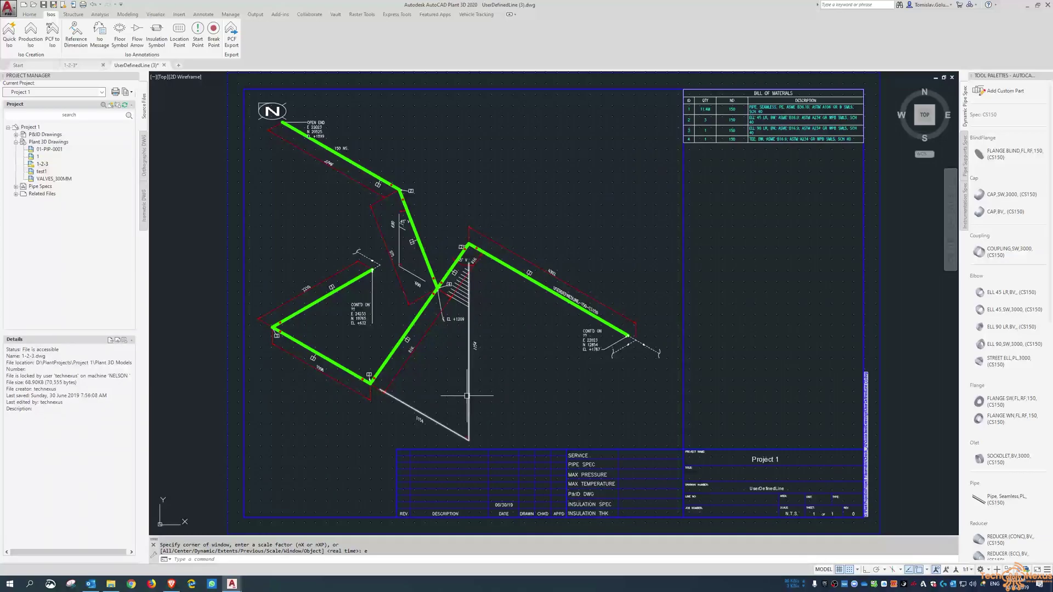
- Inspect the skew triangles on the sheet, then close it to return to 1-2-3.dwg
{"action": "scroll", "coordinate": [396, 211], "scroll_direction": "up", "scroll_amount": 2}
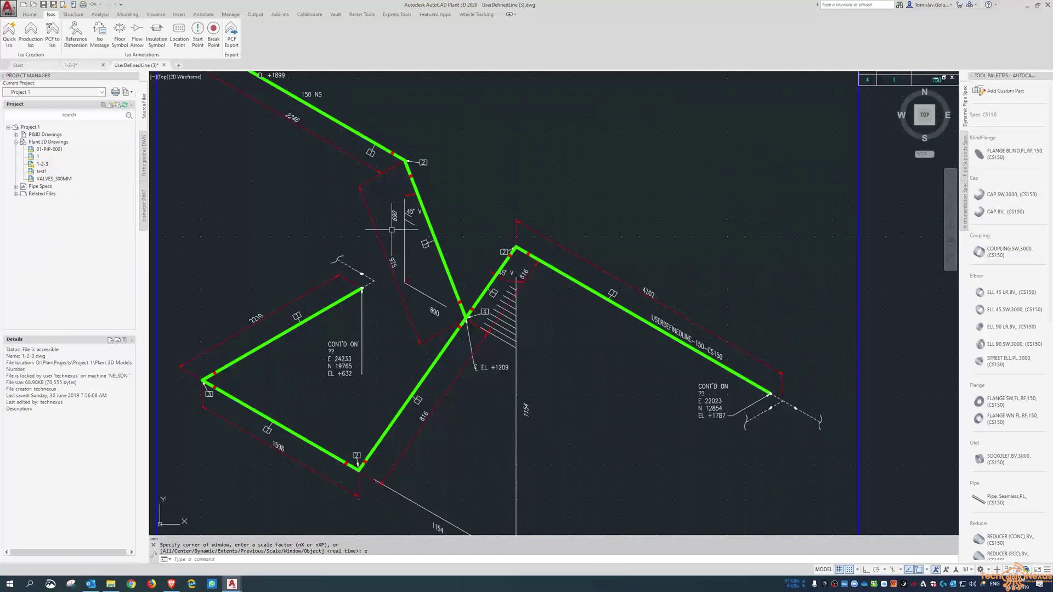
{"action": "scroll", "coordinate": [455, 264], "scroll_direction": "down", "scroll_amount": 2}
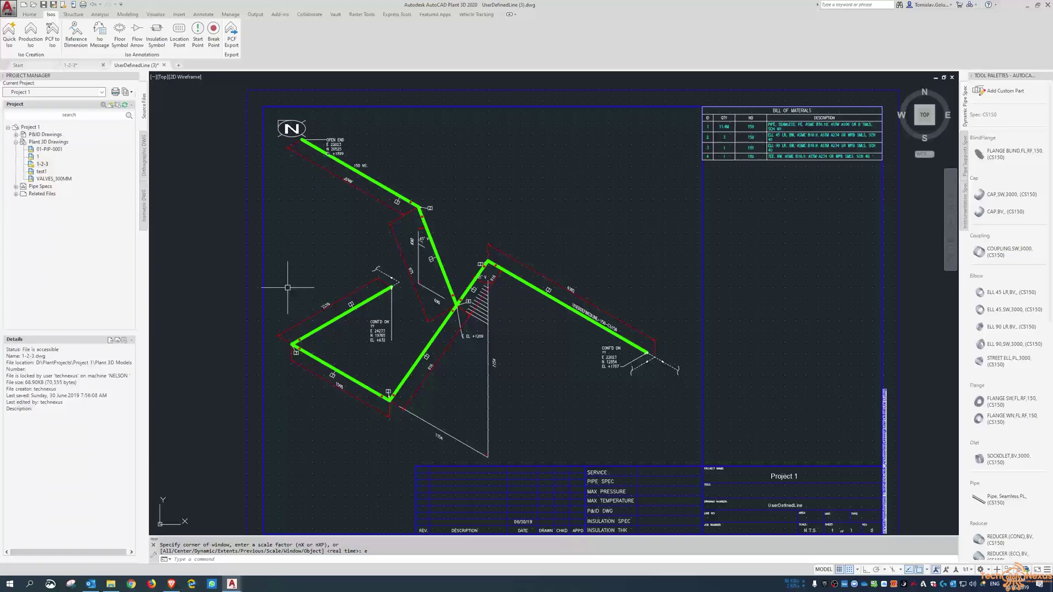
{"action": "key", "text": "Escape"}
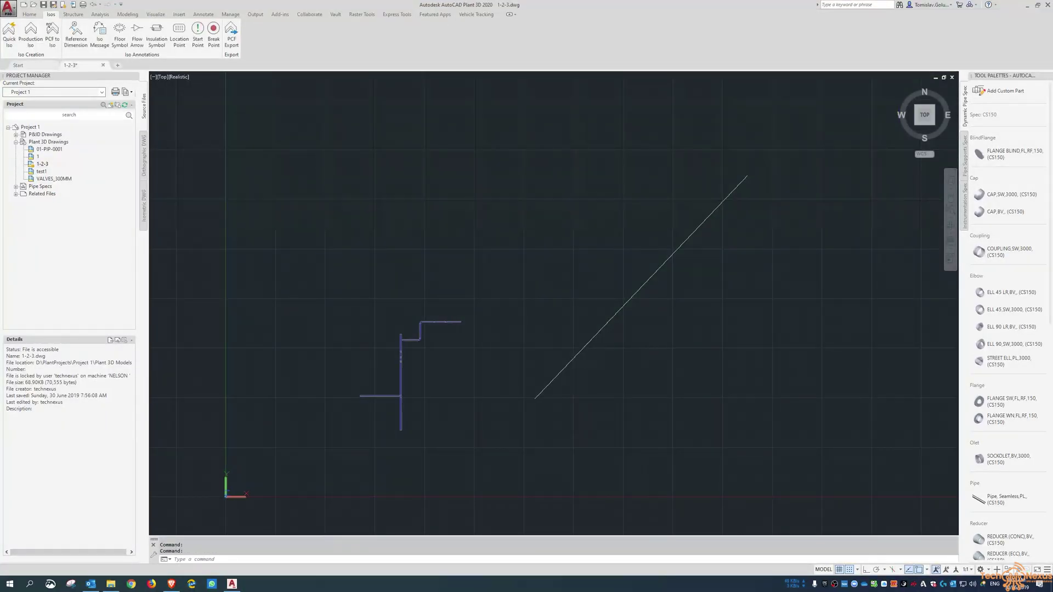
{"action": "scroll", "coordinate": [557, 272], "scroll_direction": "down", "scroll_amount": 2}
{"action": "left_click", "coordinate": [615, 278]}
{"action": "left_click", "coordinate": [579, 258]}
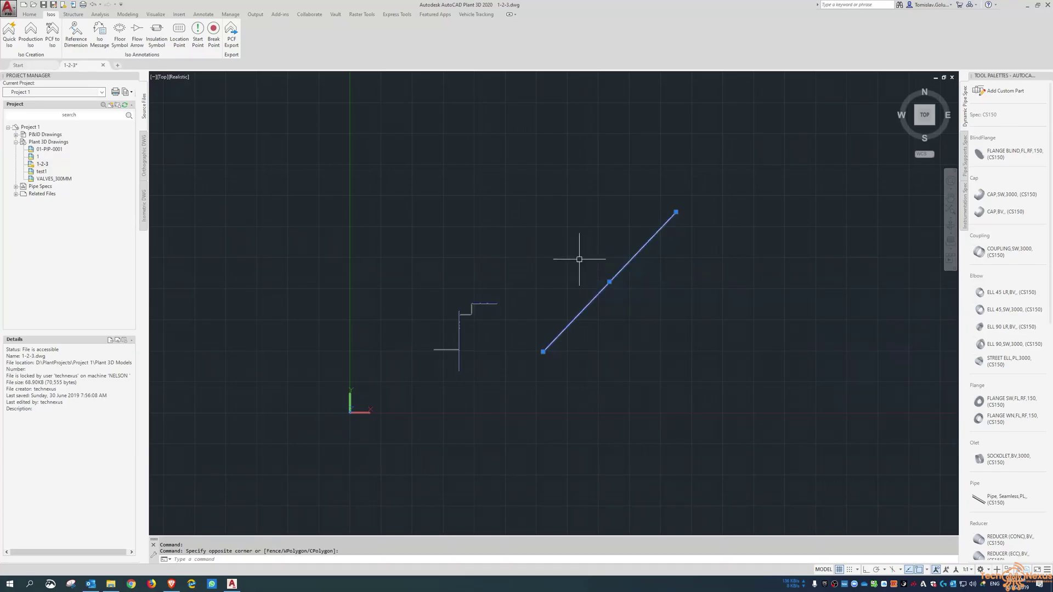
{"action": "key", "text": "Escape"}
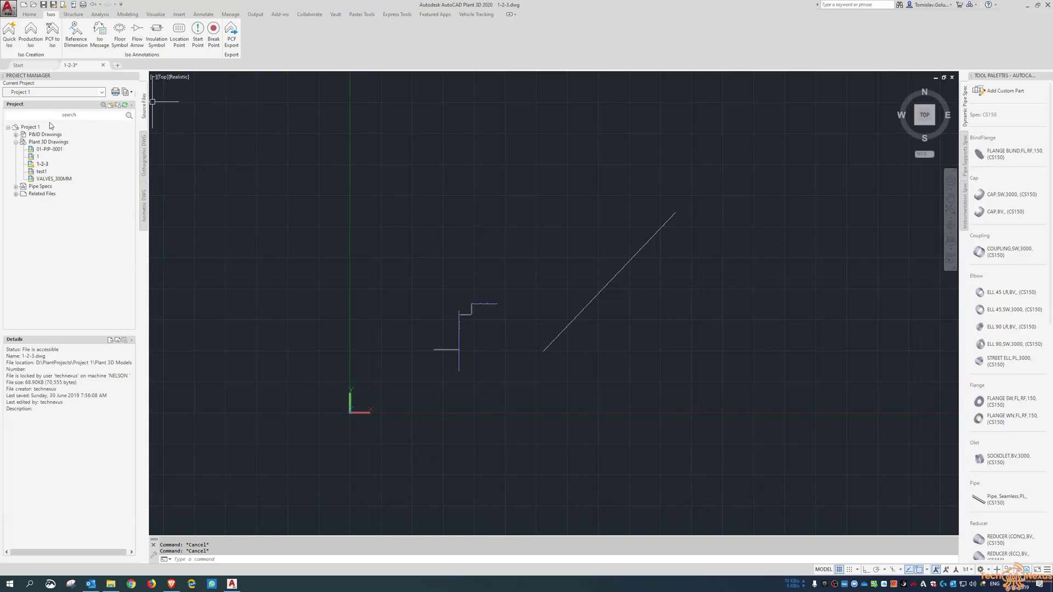
{"action": "left_click", "coordinate": [29, 128]}
{"action": "right_click", "coordinate": [29, 128]}
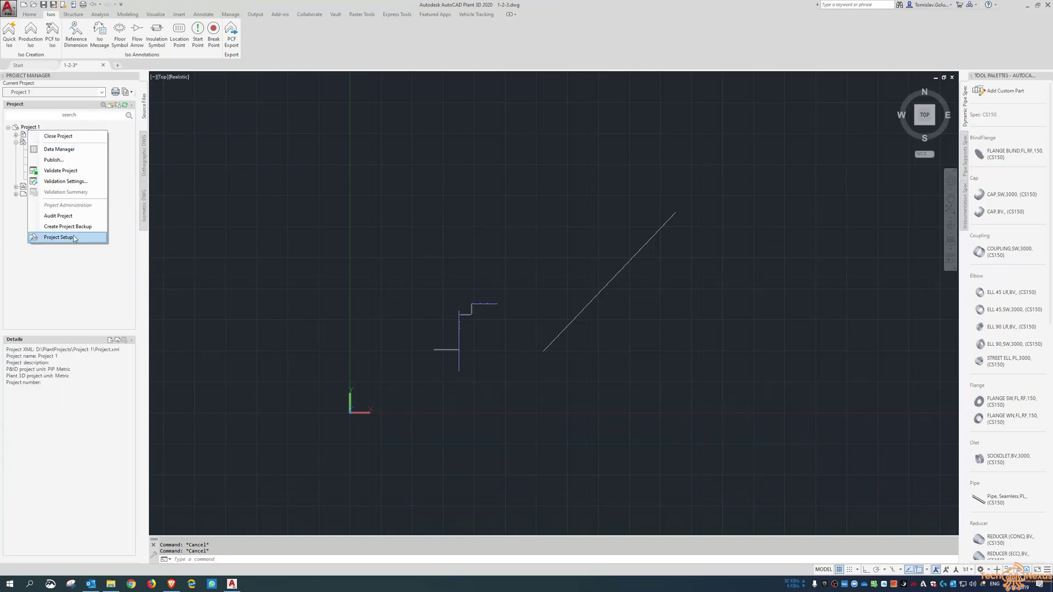
{"action": "left_click", "coordinate": [66, 235]}
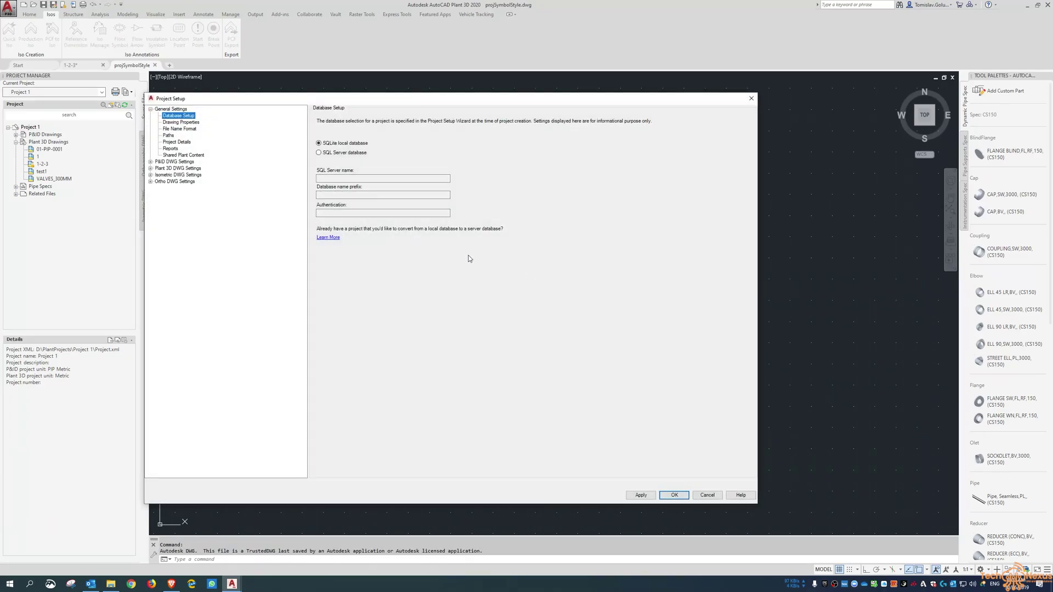
{"action": "left_click", "coordinate": [151, 176]}
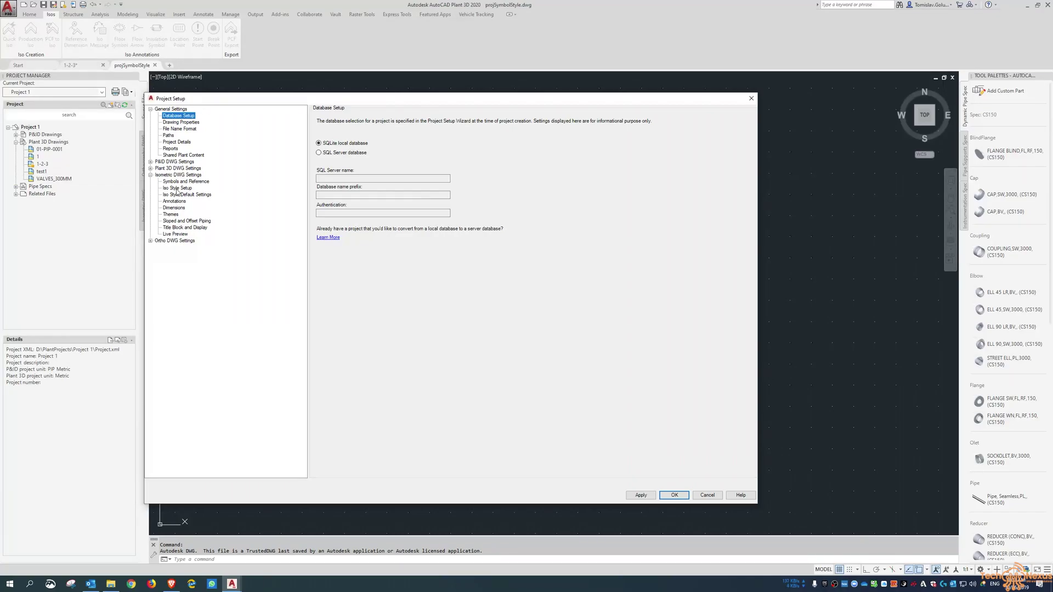
{"action": "left_click", "coordinate": [174, 209]}
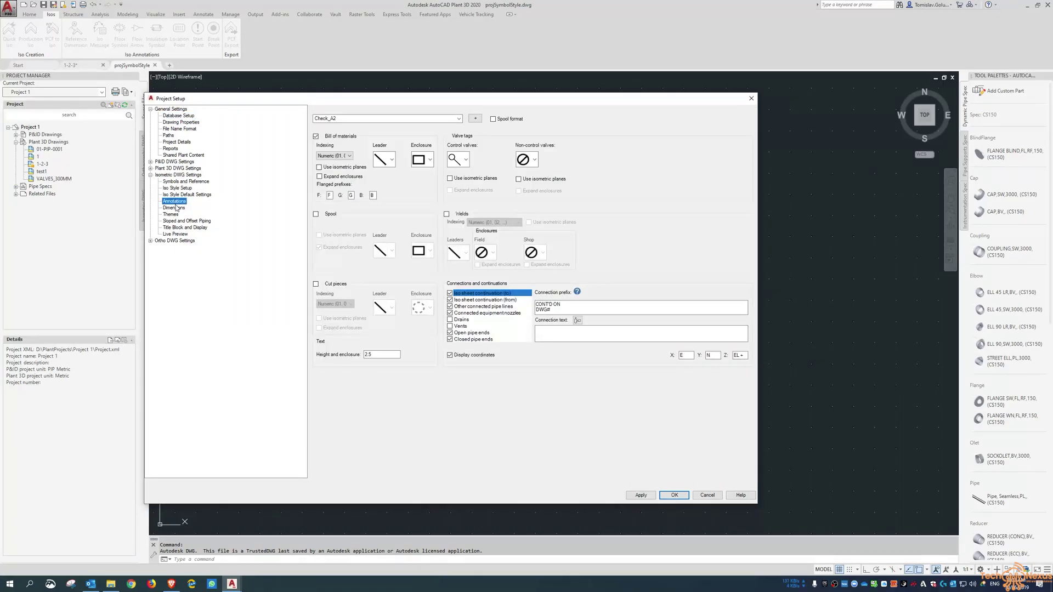
{"action": "left_click", "coordinate": [179, 194]}
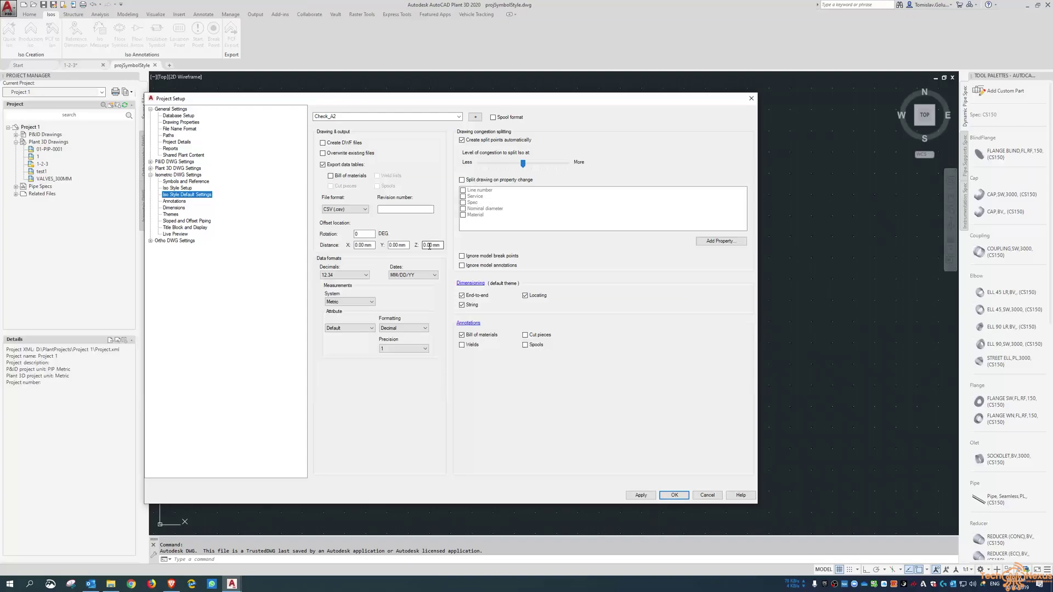
{"action": "left_click", "coordinate": [699, 497]}
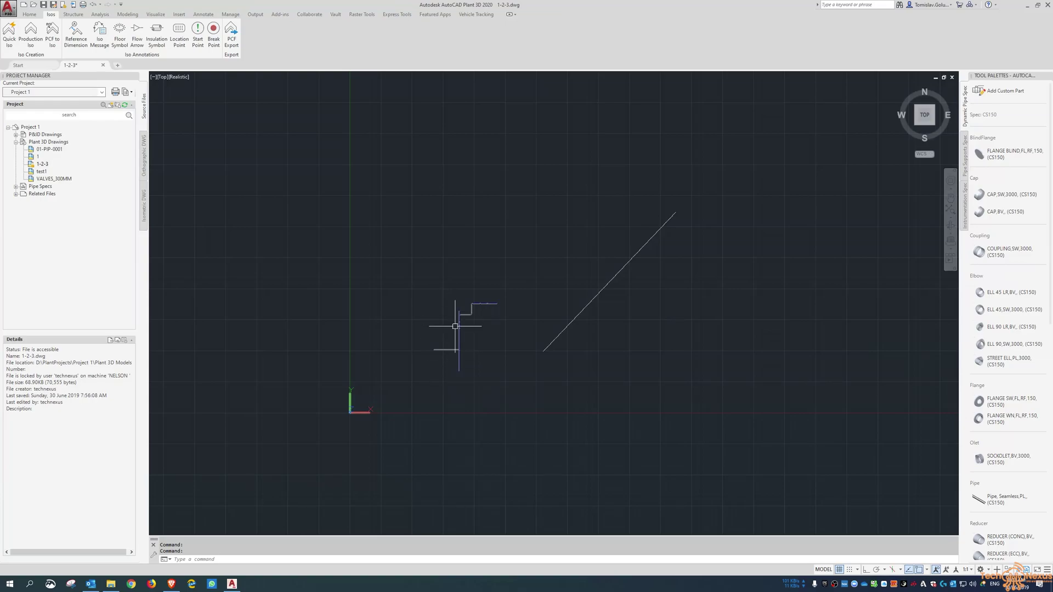
{"action": "scroll", "coordinate": [482, 296], "scroll_direction": "up", "scroll_amount": 7}
{"action": "scroll", "coordinate": [521, 301], "scroll_direction": "up", "scroll_amount": 3}
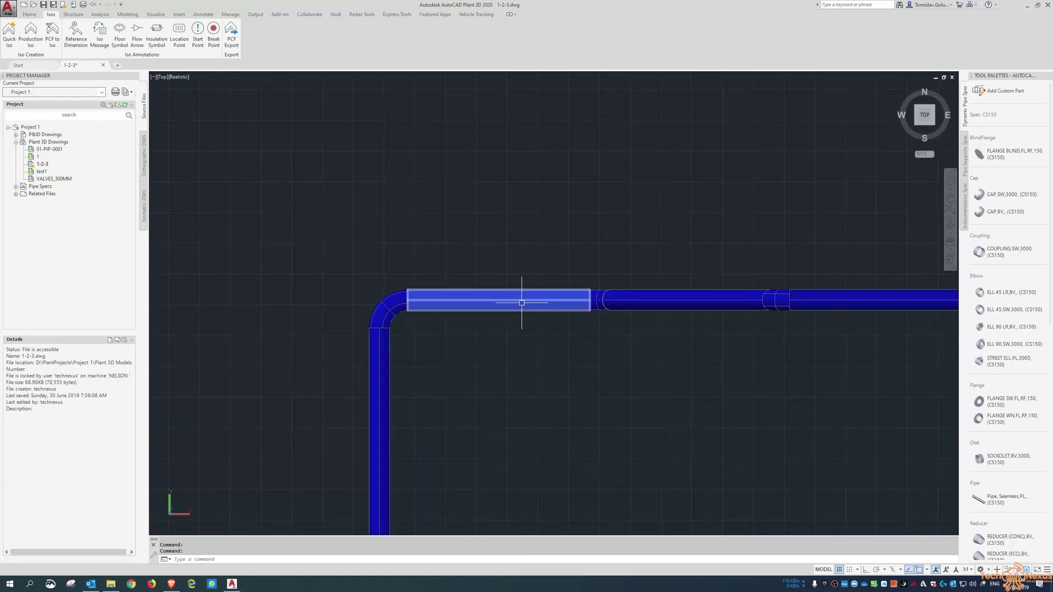
{"action": "middle_click_drag", "start_coordinate": [500, 411], "coordinate": [520, 305]}
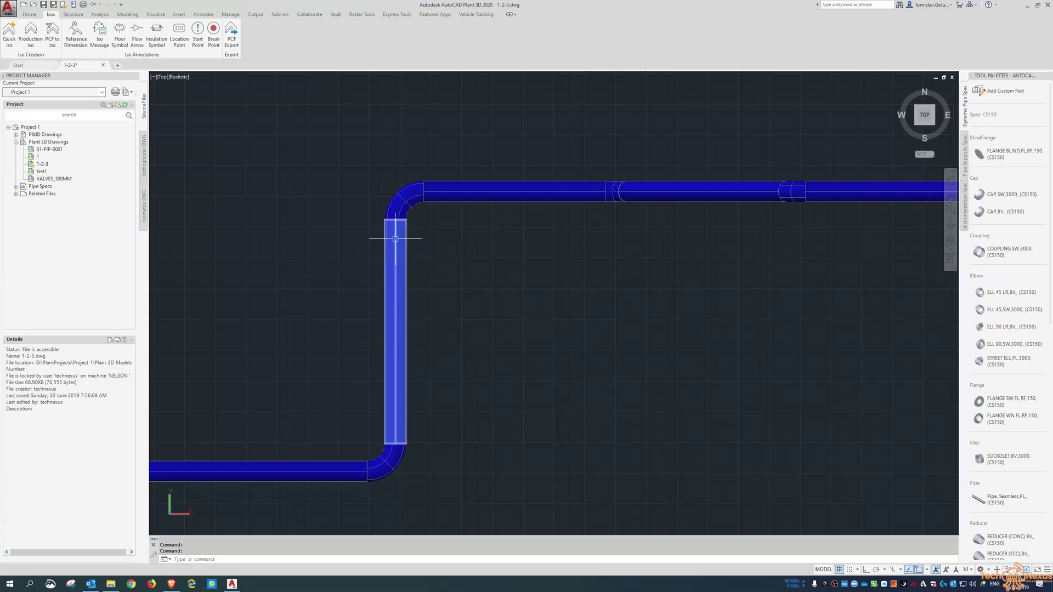
{"action": "scroll", "coordinate": [470, 263], "scroll_direction": "down", "scroll_amount": 2}
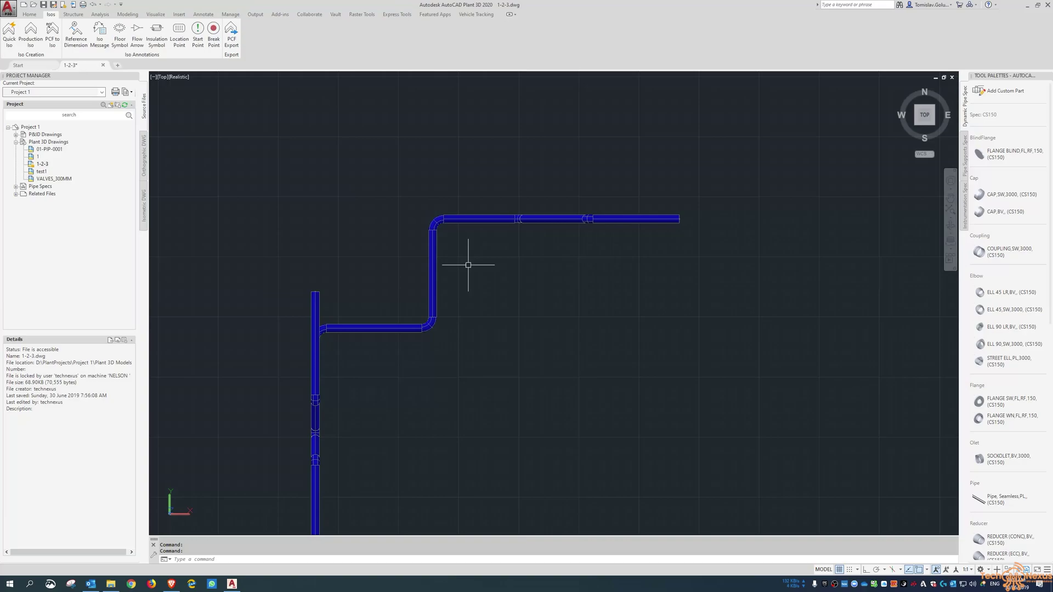
{"action": "scroll", "coordinate": [449, 238], "scroll_direction": "up", "scroll_amount": 1}
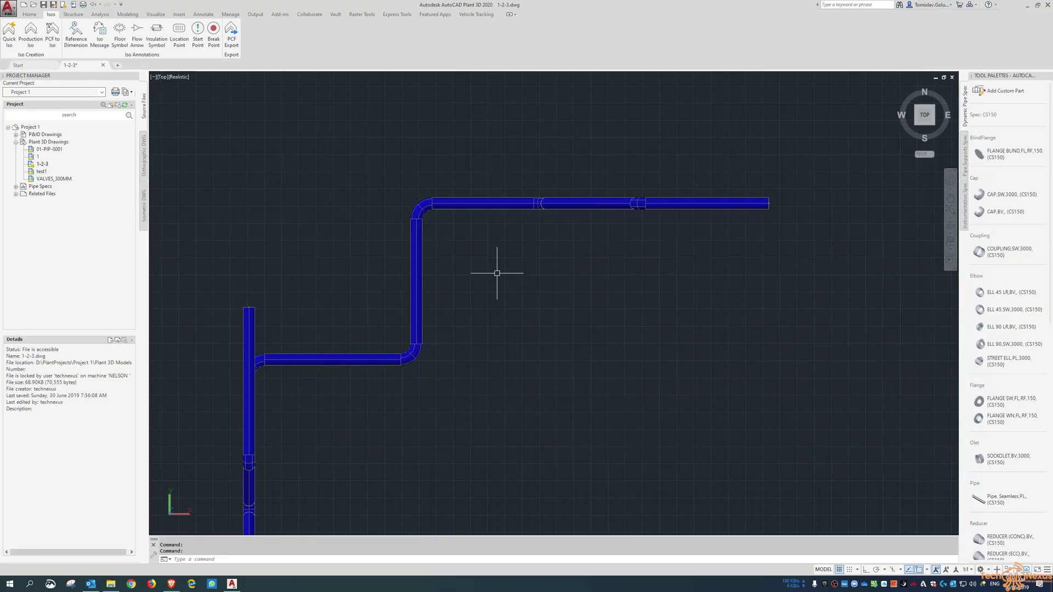
{"action": "scroll", "coordinate": [484, 264], "scroll_direction": "down", "scroll_amount": 2}
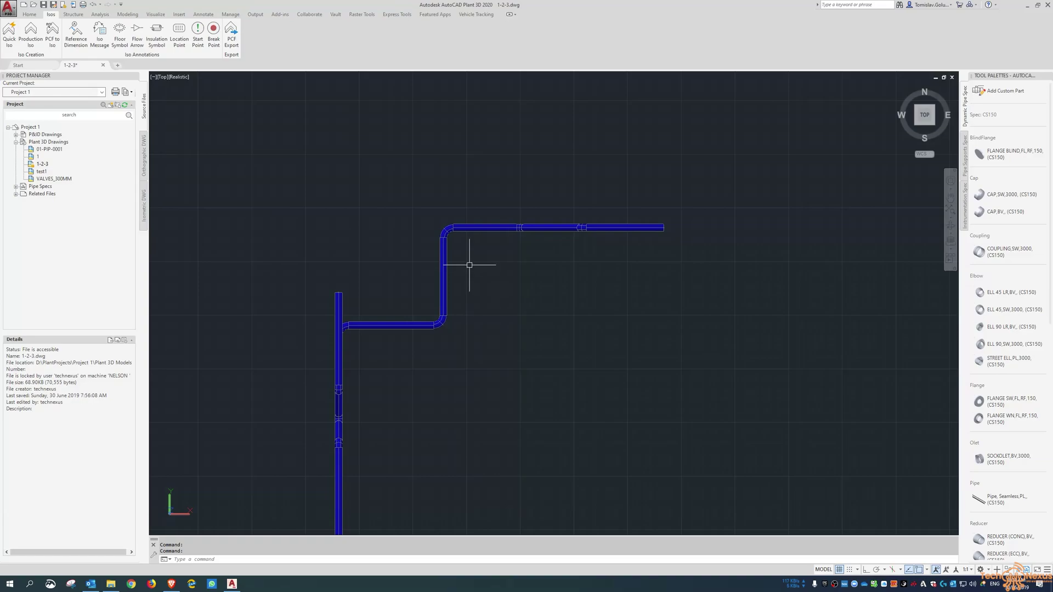
{"action": "scroll", "coordinate": [470, 264], "scroll_direction": "down", "scroll_amount": 2}
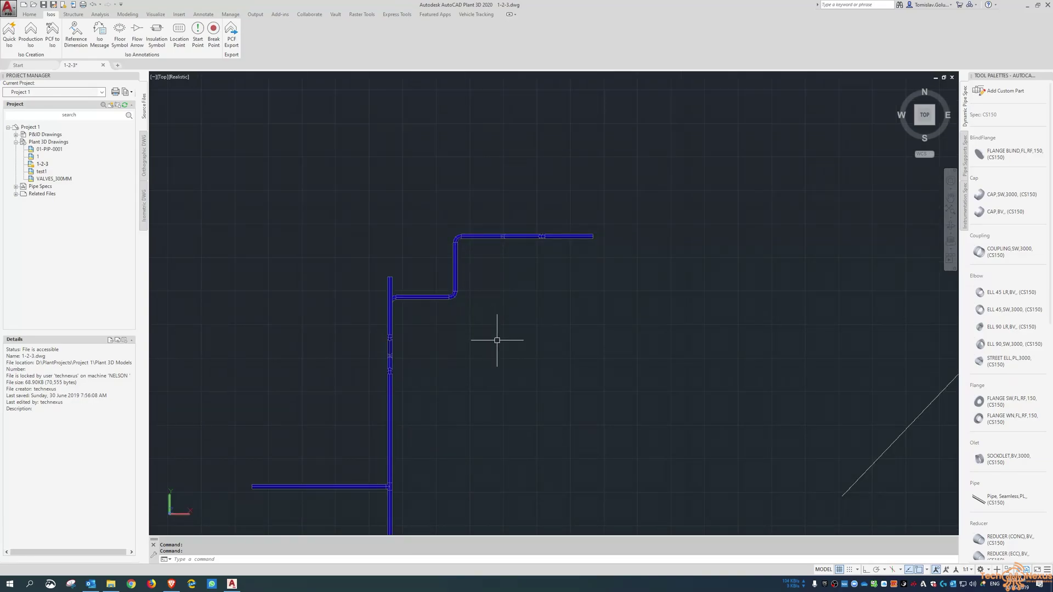
{"action": "middle_click_drag", "start_coordinate": [493, 341], "coordinate": [515, 272]}
{"action": "scroll", "coordinate": [508, 266], "scroll_direction": "down", "scroll_amount": 2}
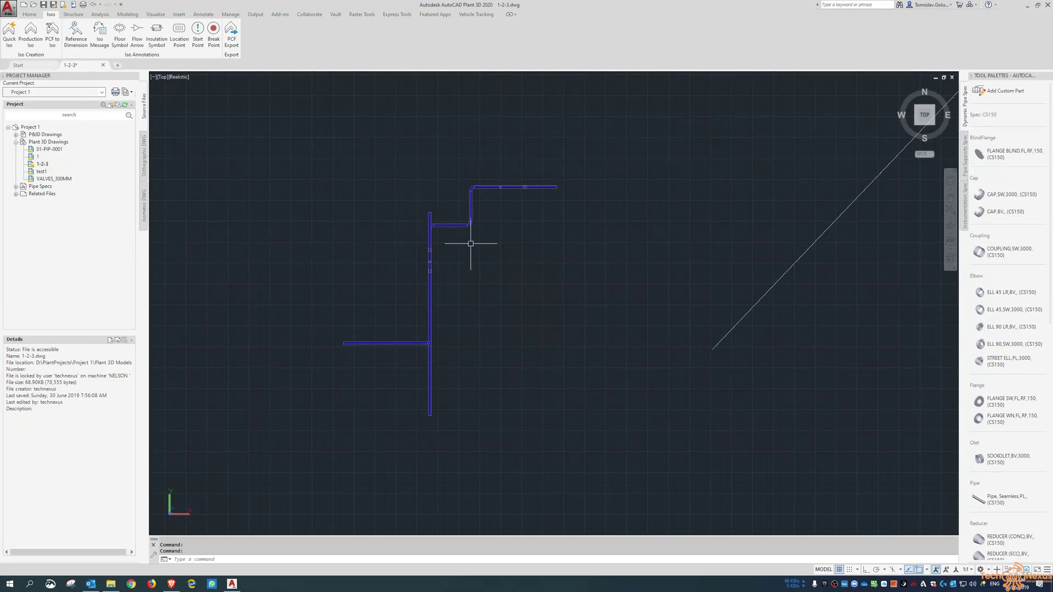
{"action": "scroll", "coordinate": [434, 252], "scroll_direction": "down", "scroll_amount": 3}
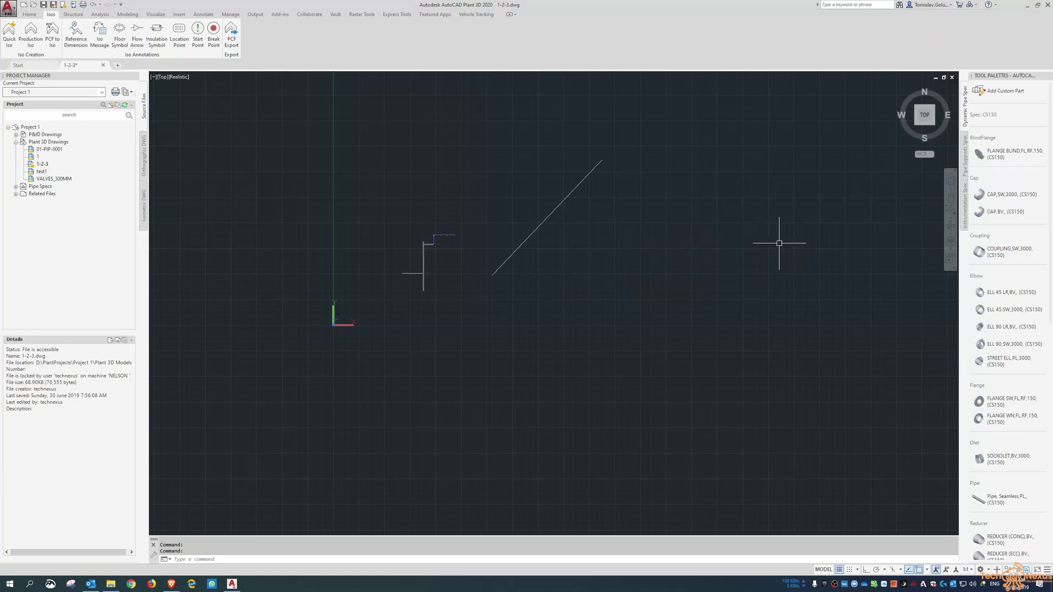
{"action": "scroll", "coordinate": [402, 262], "scroll_direction": "up", "scroll_amount": 3}
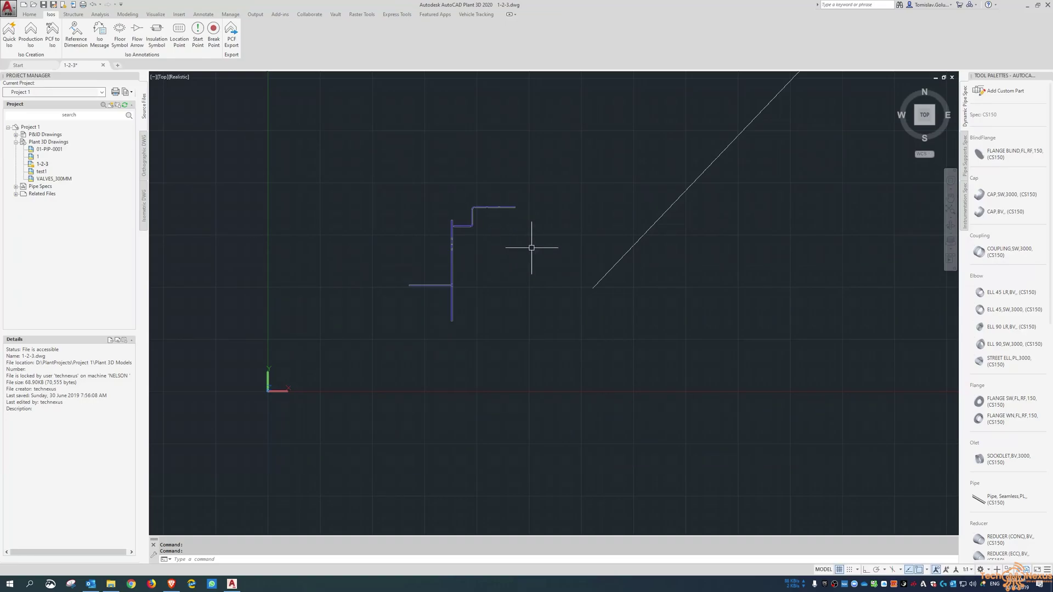
{"action": "scroll", "coordinate": [487, 296], "scroll_direction": "down", "scroll_amount": 2}
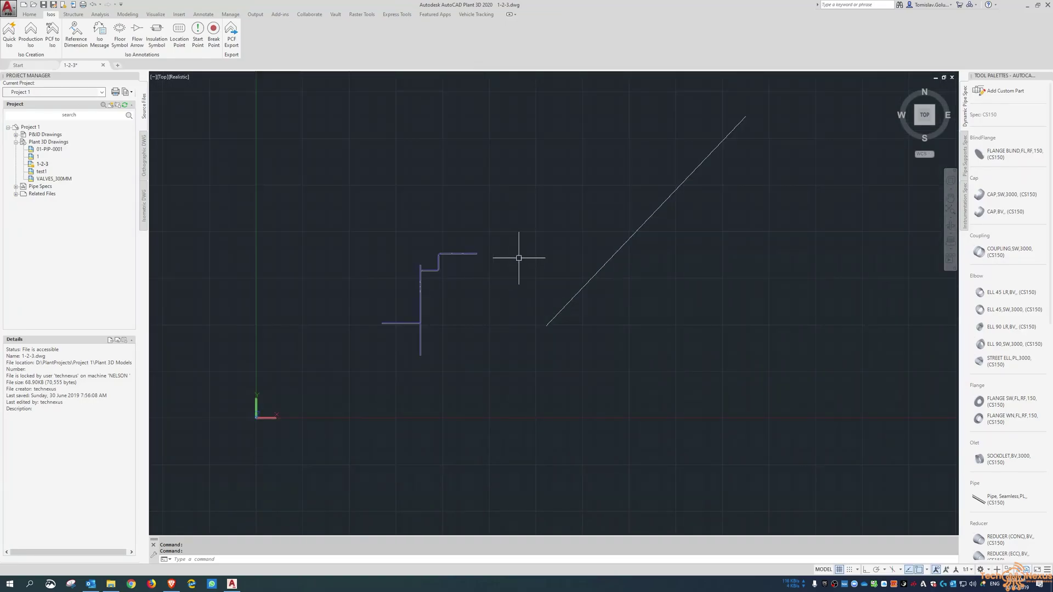
{"action": "scroll", "coordinate": [517, 254], "scroll_direction": "up", "scroll_amount": 2}
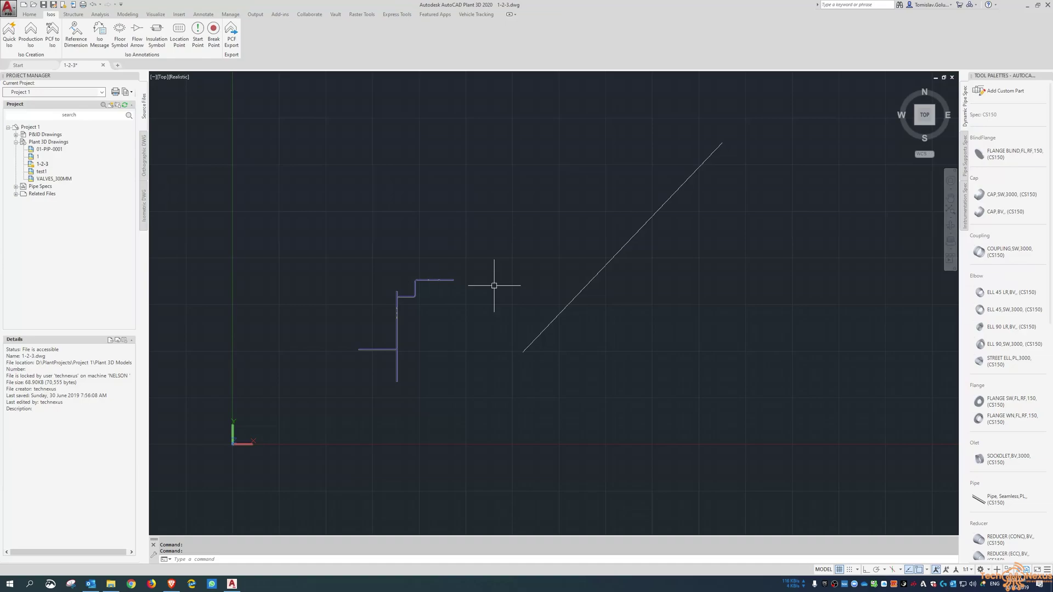